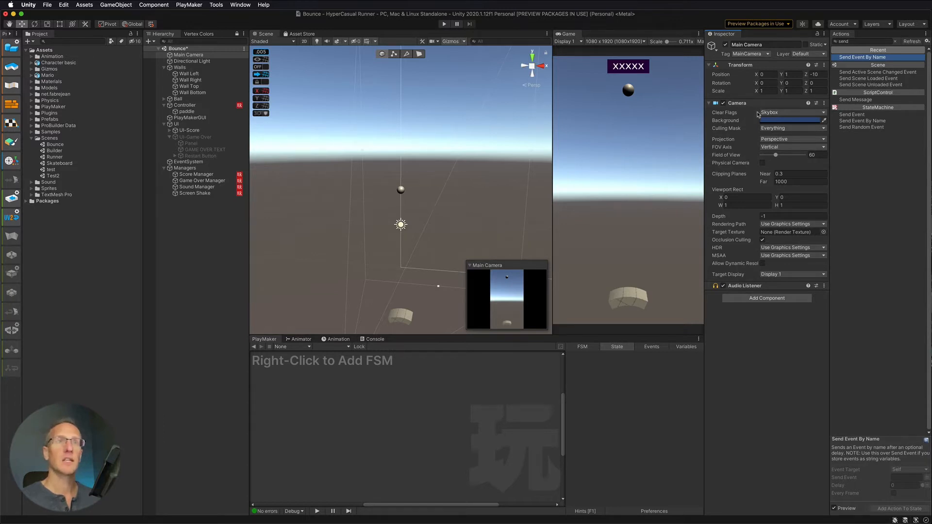
Set the Main Camera's clear flags to Solid Color with a dark purple background, hex 391C80
click(772, 114)
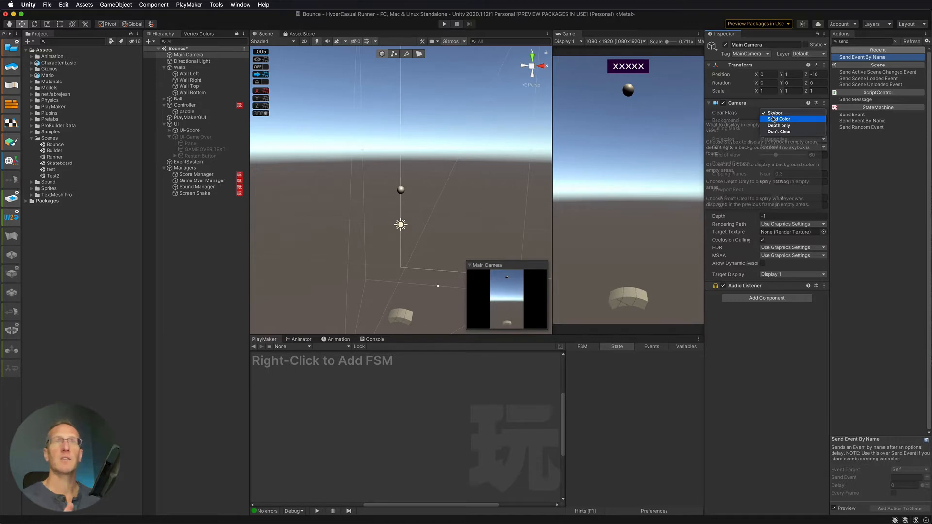
click(773, 119)
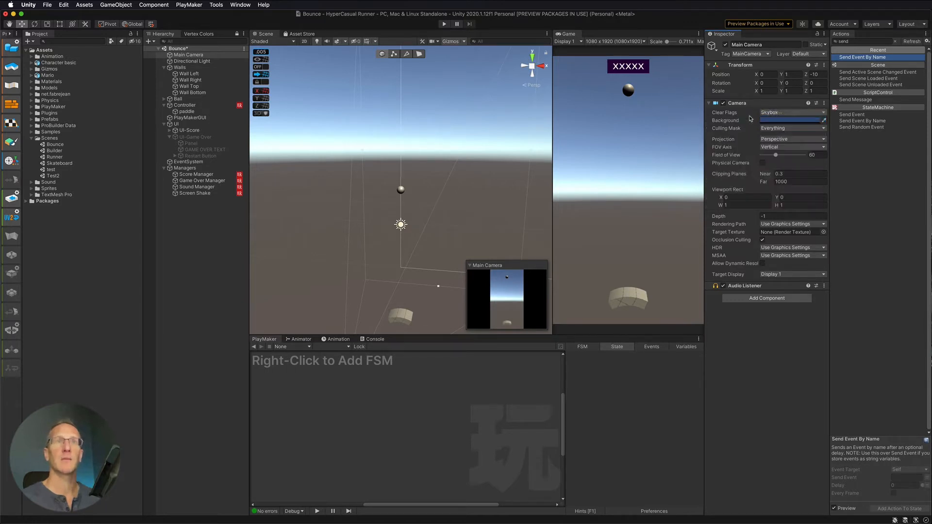
click(789, 121)
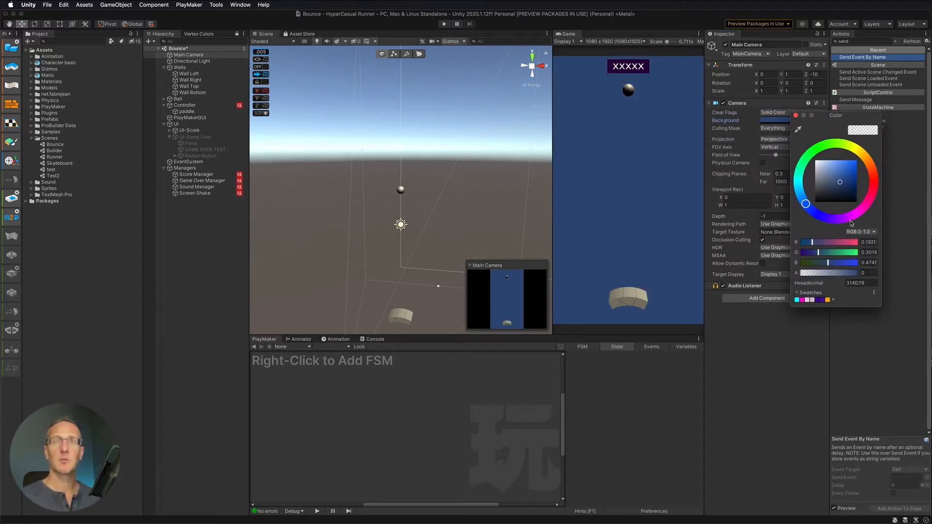
drag(845, 220, 828, 223)
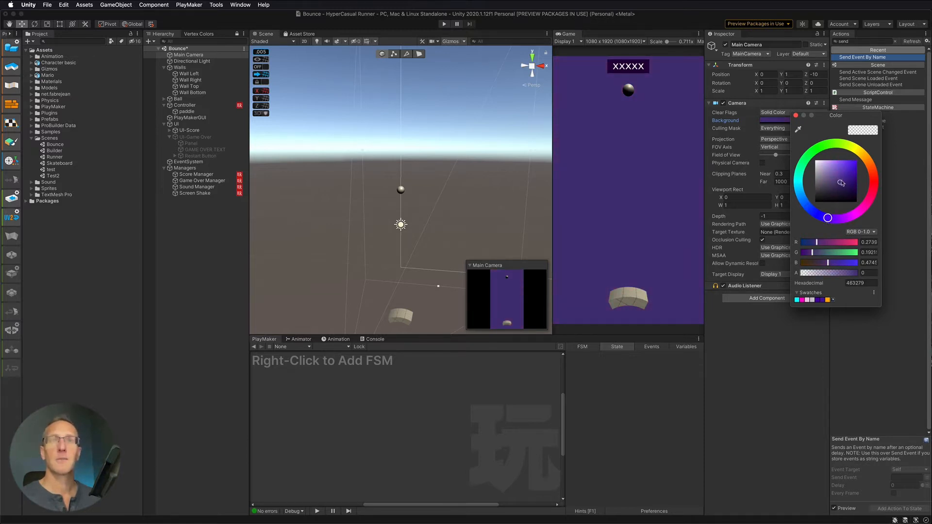
drag(845, 182, 848, 182)
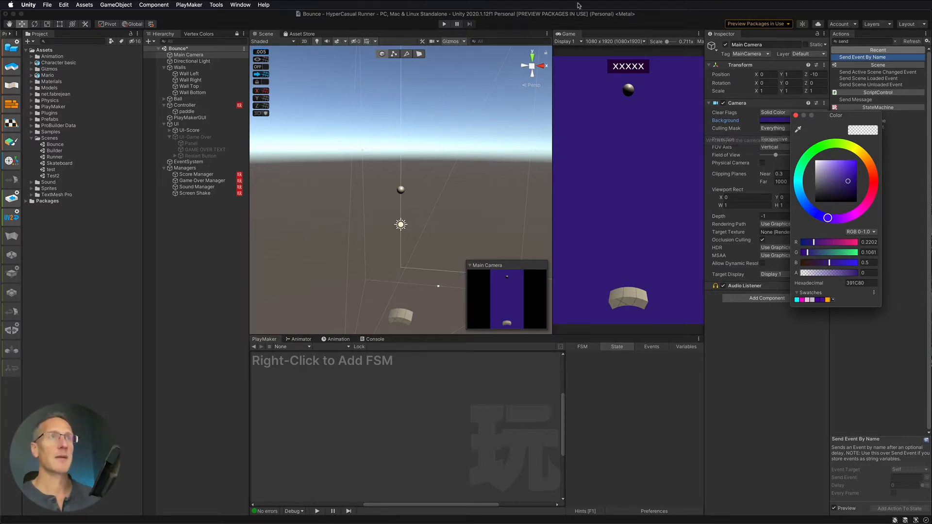
click(515, 25)
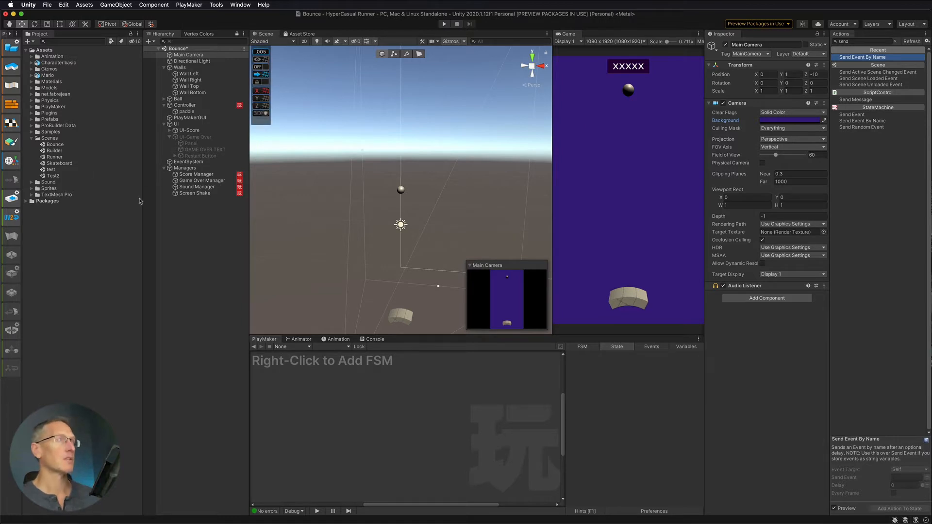
Create a material named Ball Material in the Materials folder and apply it to the ball in the scene
click(31, 138)
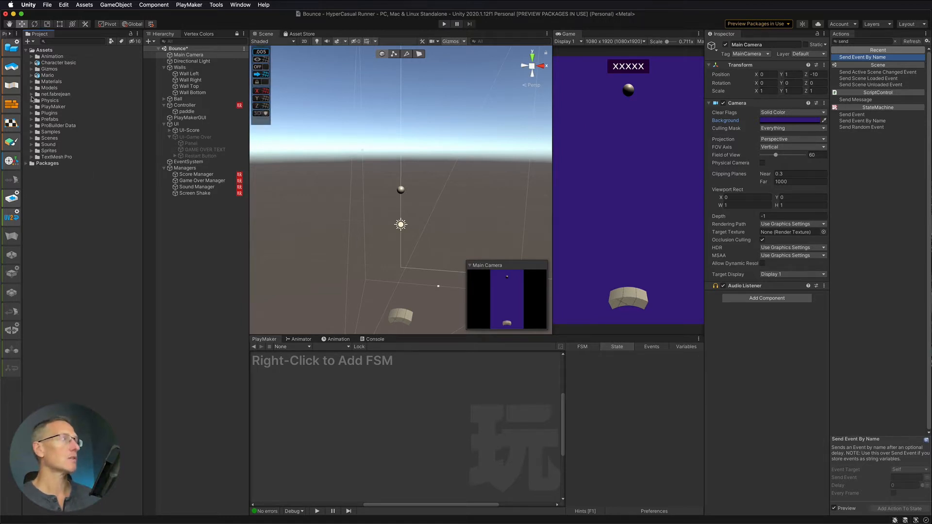
click(32, 82)
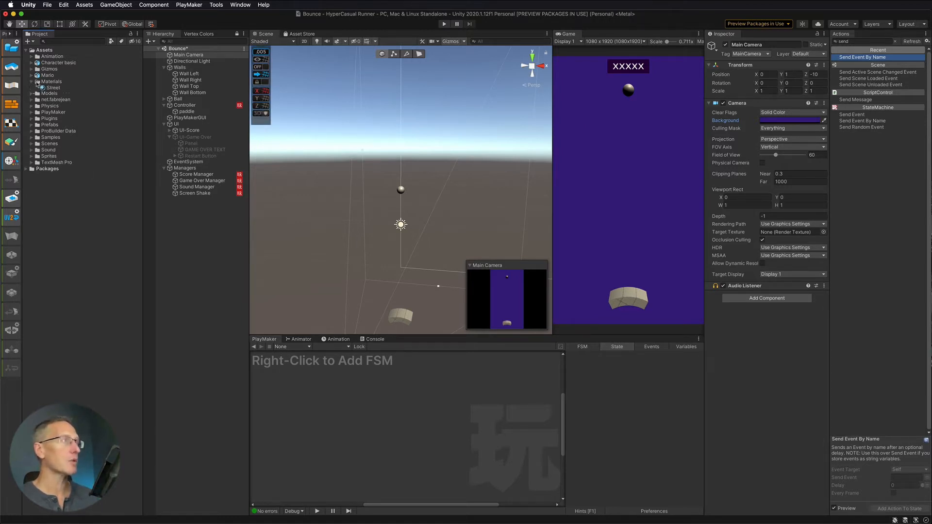
click(38, 82)
right_click(38, 83)
mouse_move(51, 85)
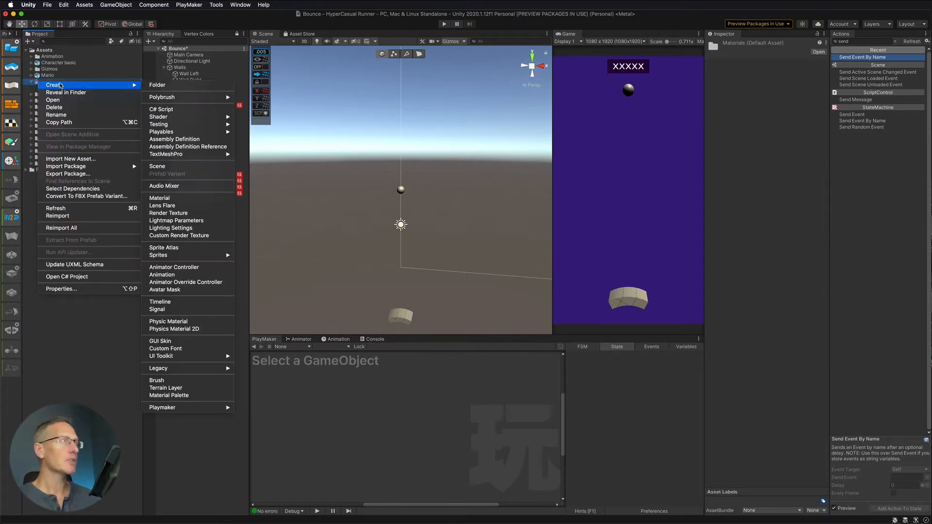
click(166, 197)
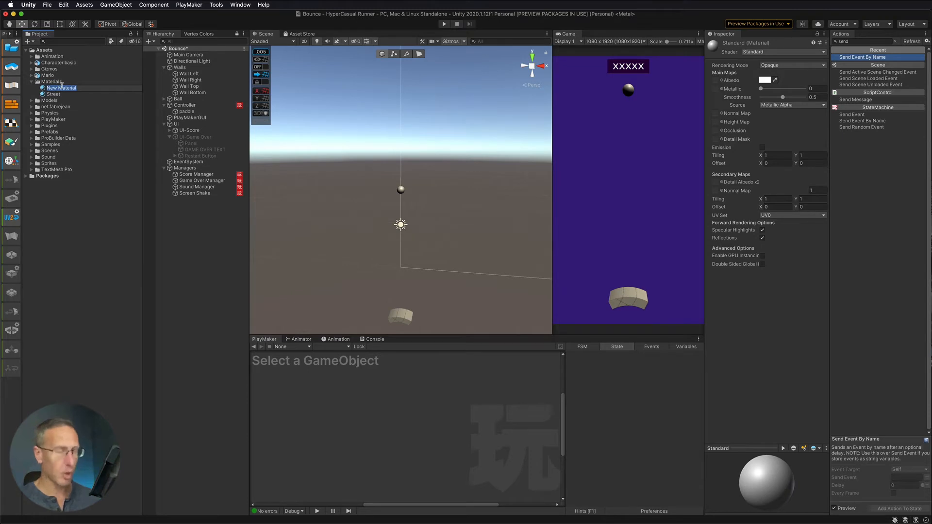
text(Ball)
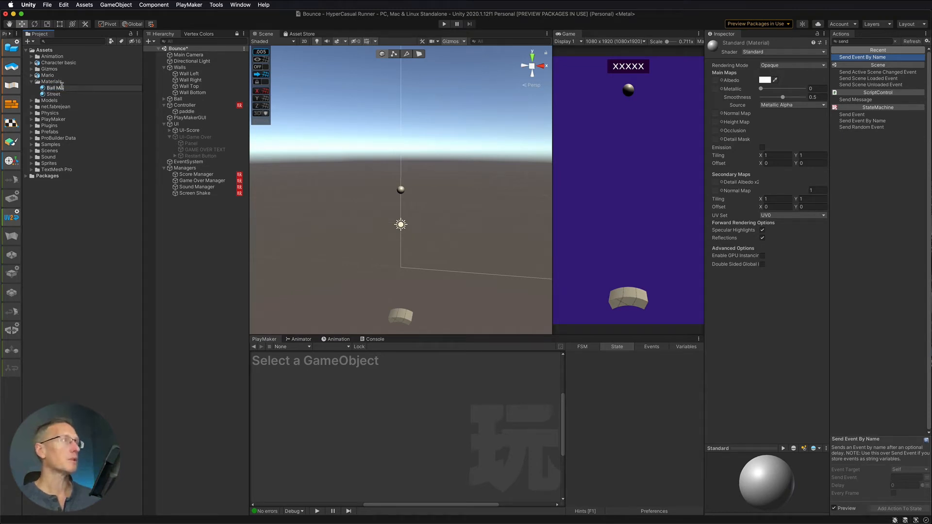
key(Return)
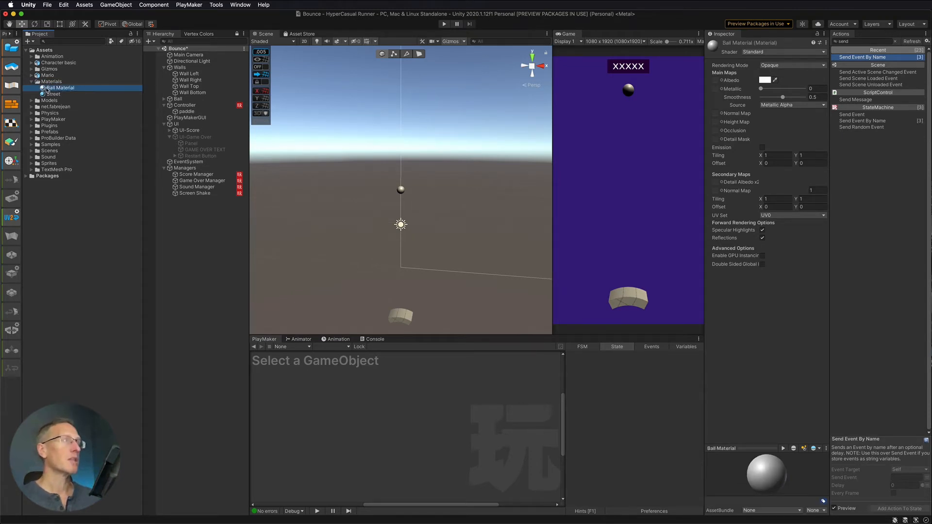
drag(43, 88, 401, 189)
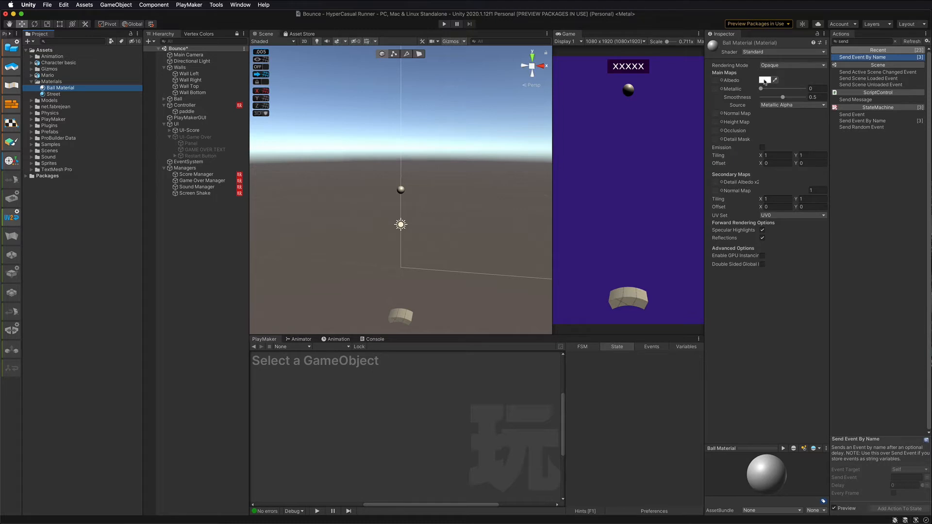
Set Ball Material's albedo to light pink, hex FCCCFF
click(765, 81)
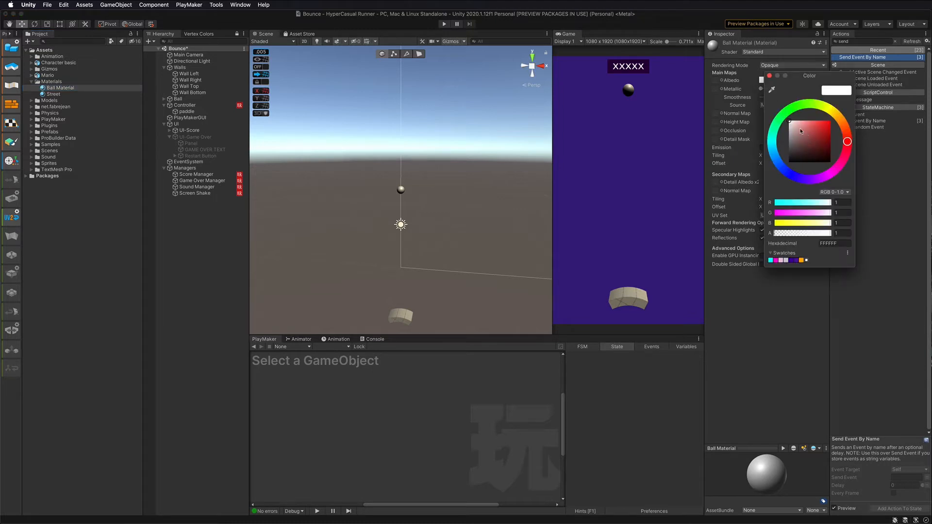
drag(833, 170, 826, 176)
drag(794, 125, 797, 121)
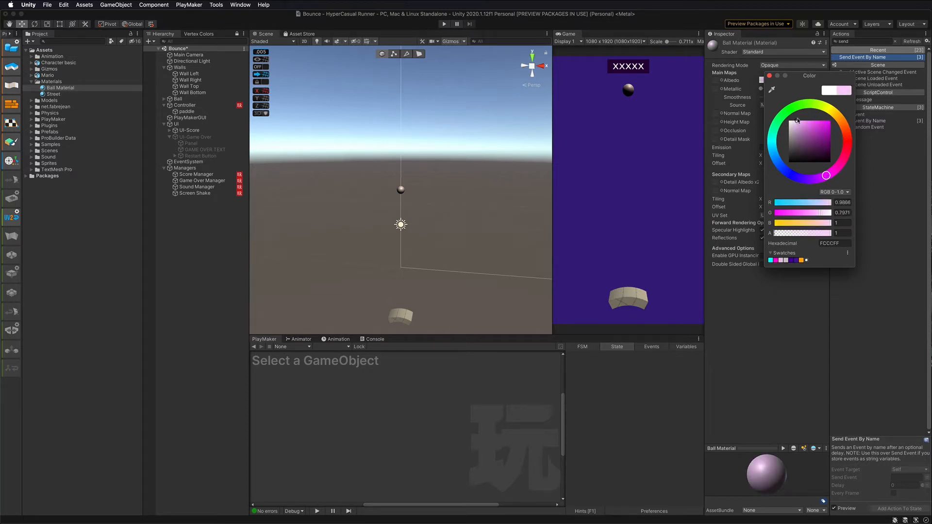
click(769, 76)
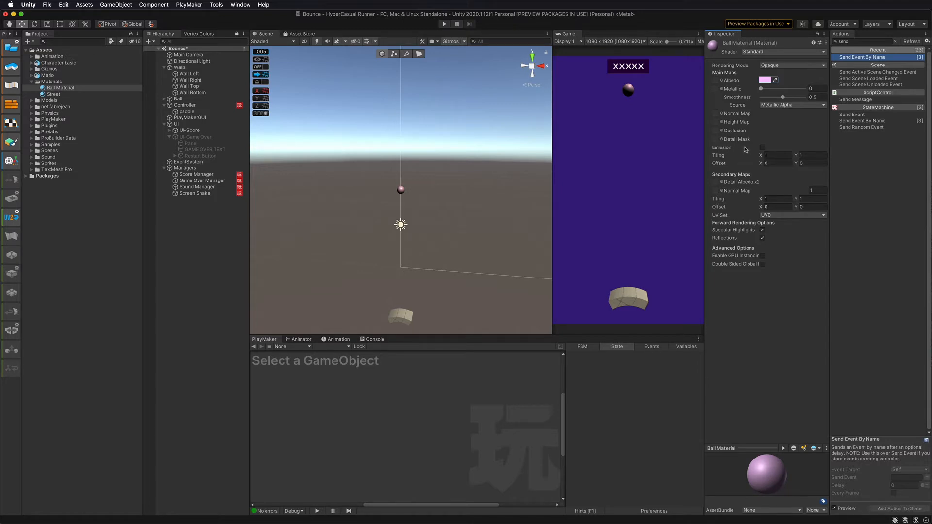
Enable emission on Ball Material and set its emission color to bright pink, RGB 1, 0.1367, 0.8579
click(762, 147)
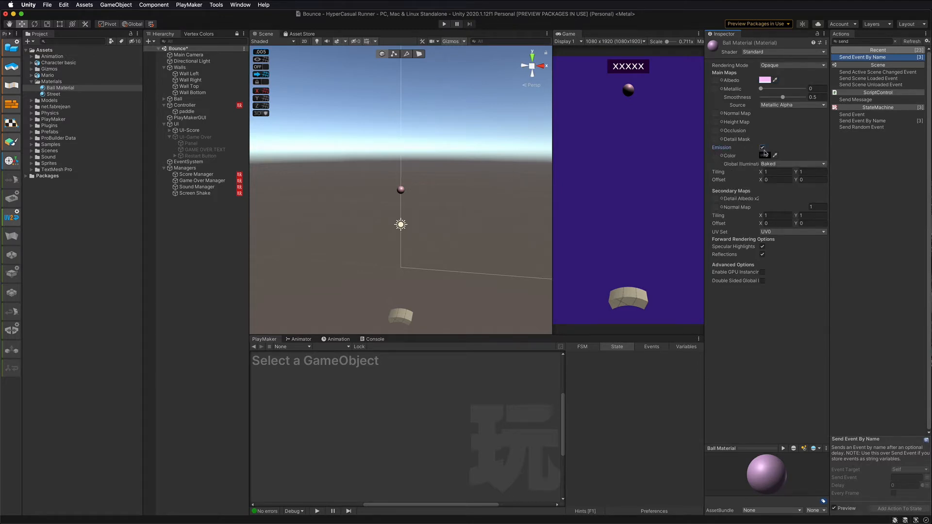
click(763, 156)
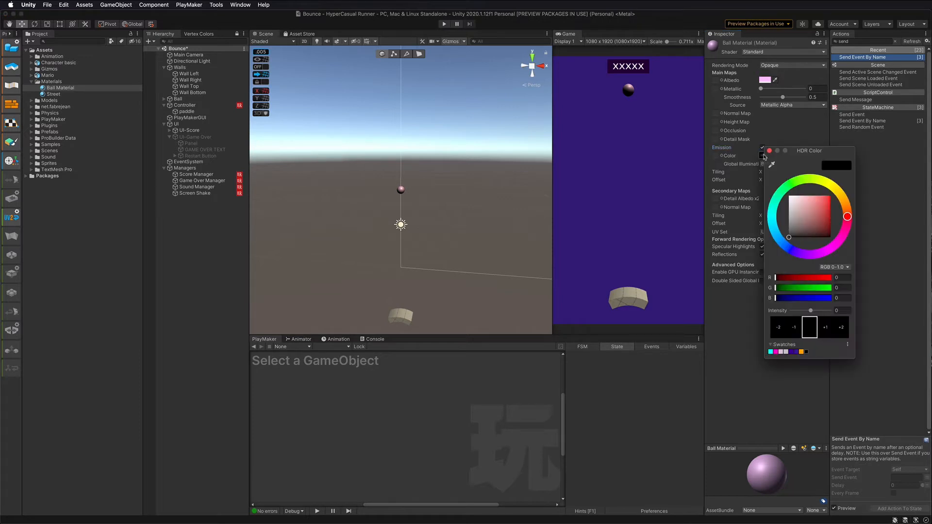
click(833, 245)
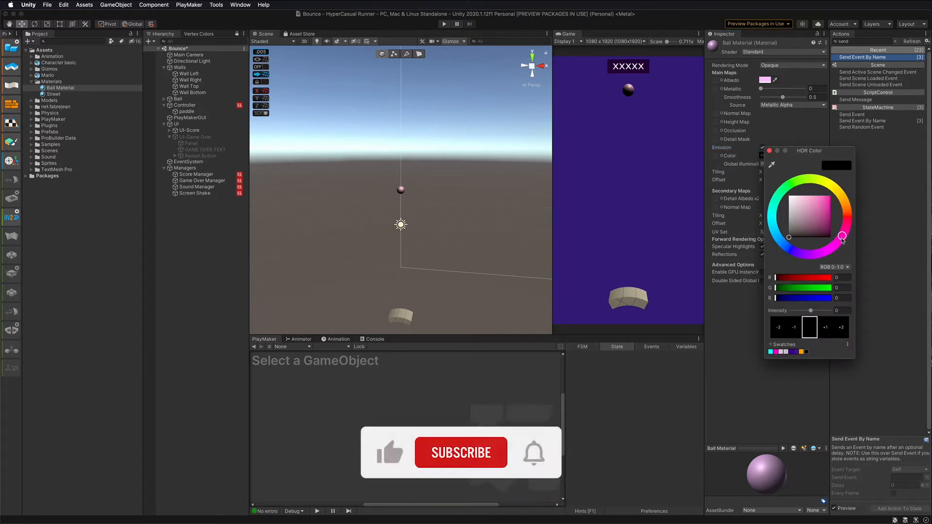
click(824, 195)
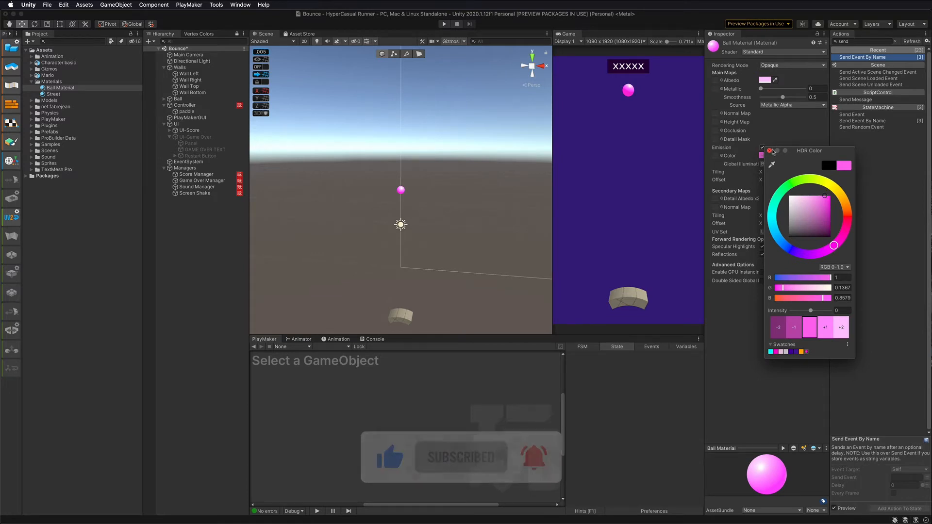
click(769, 151)
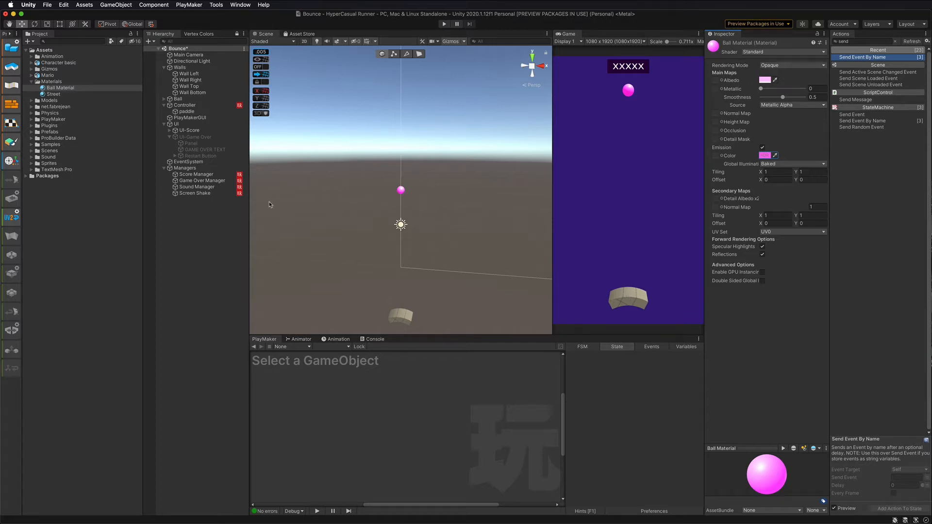
Create a material named Paddle Material in the Materials folder and apply it to the paddle in the scene
right_click(46, 81)
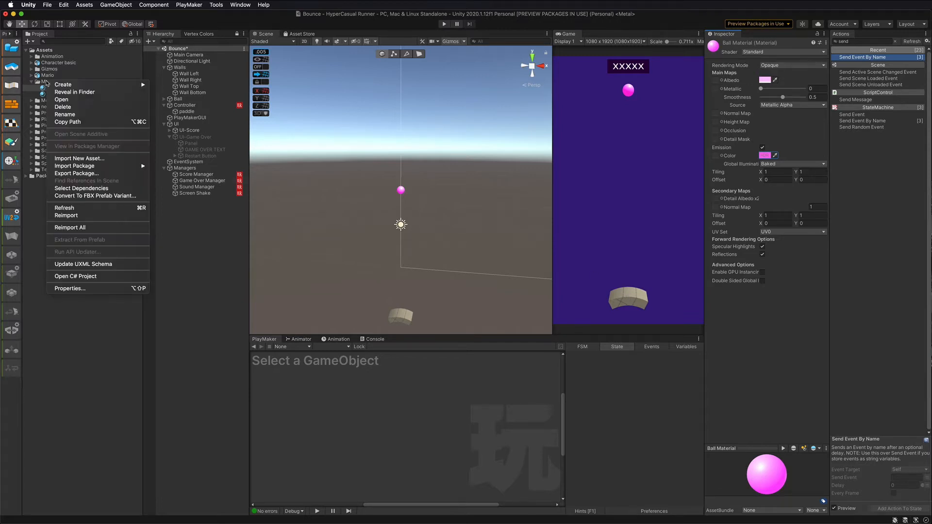
mouse_move(97, 85)
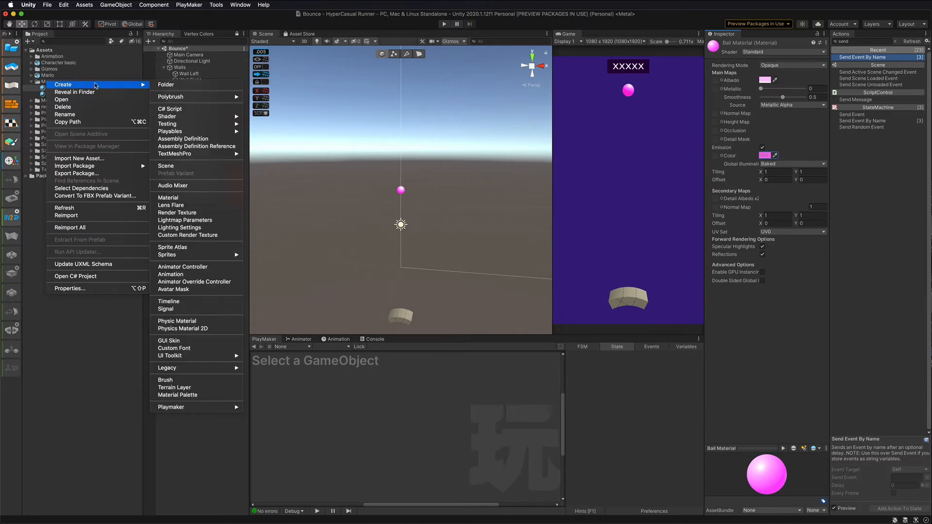
click(187, 198)
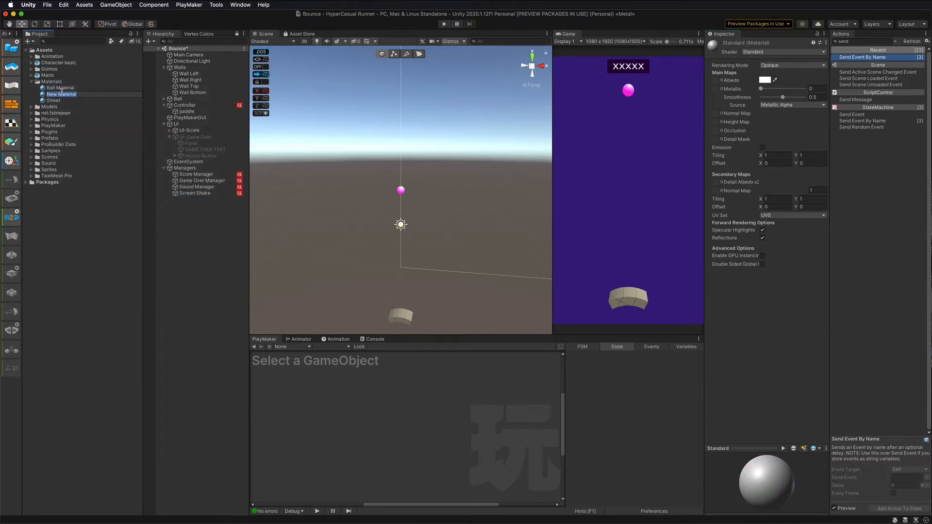
text(Paddl)
key(Return)
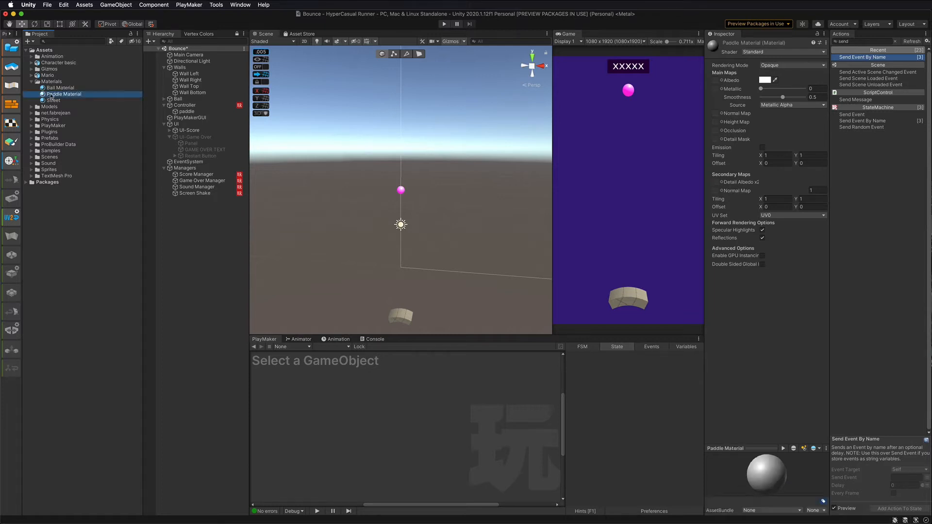
mouse_move(61, 94)
mouse_down()
mouse_move(391, 322)
mouse_move(402, 316)
mouse_up()
Set Paddle Material's albedo to yellow-orange, hex FFC22D
click(765, 80)
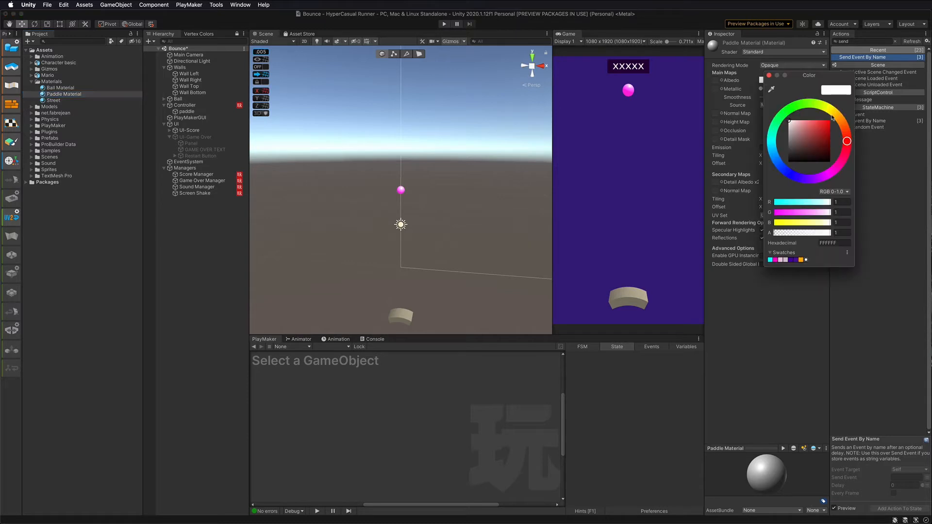
click(839, 116)
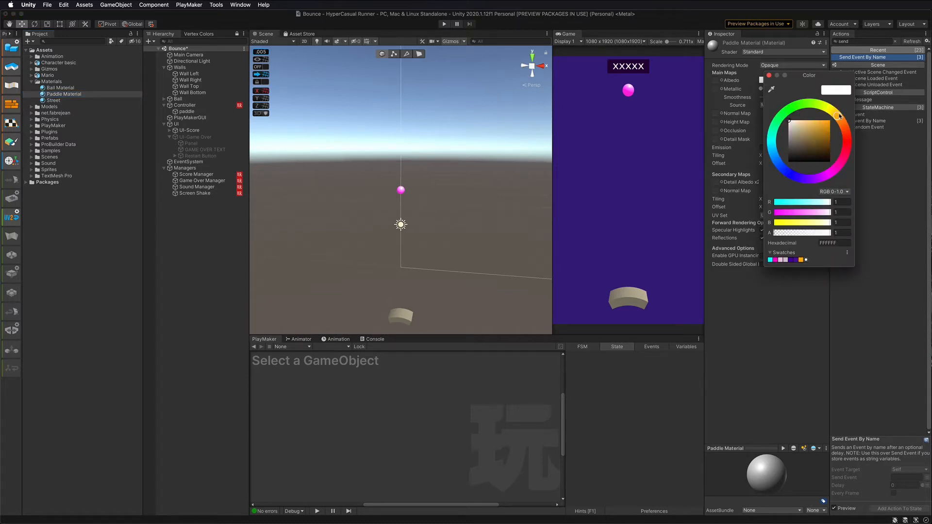
drag(823, 124, 822, 120)
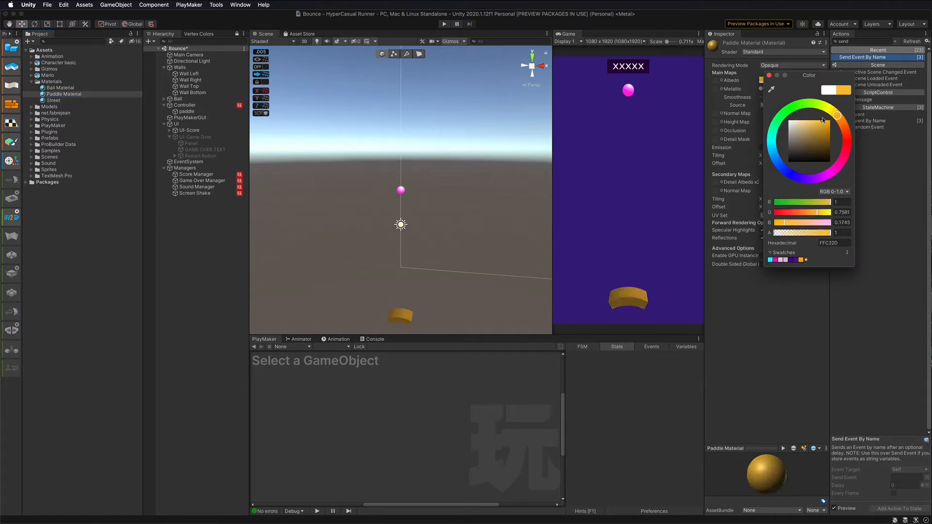
click(755, 71)
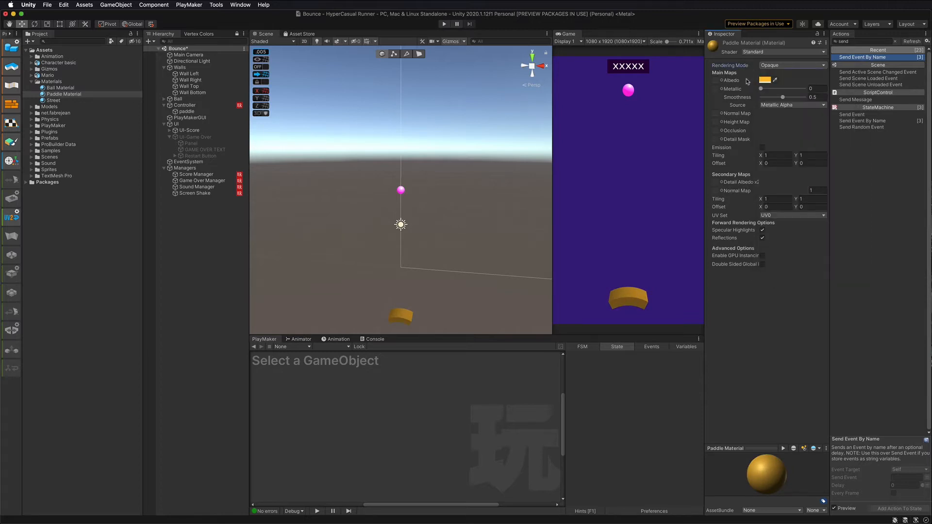
Enable emission on Paddle Material and set its emission color to orange, RGB 1, 0.2563, 0
click(762, 148)
click(763, 156)
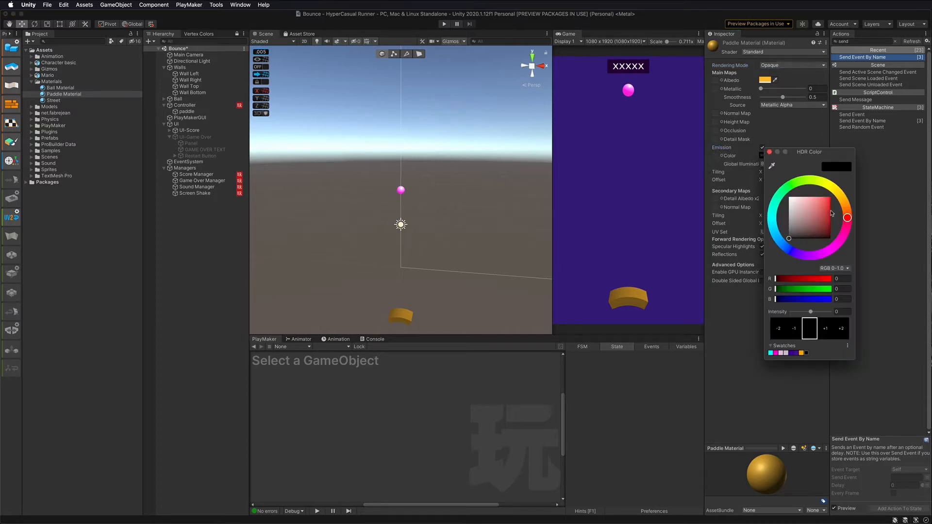
drag(846, 218, 830, 196)
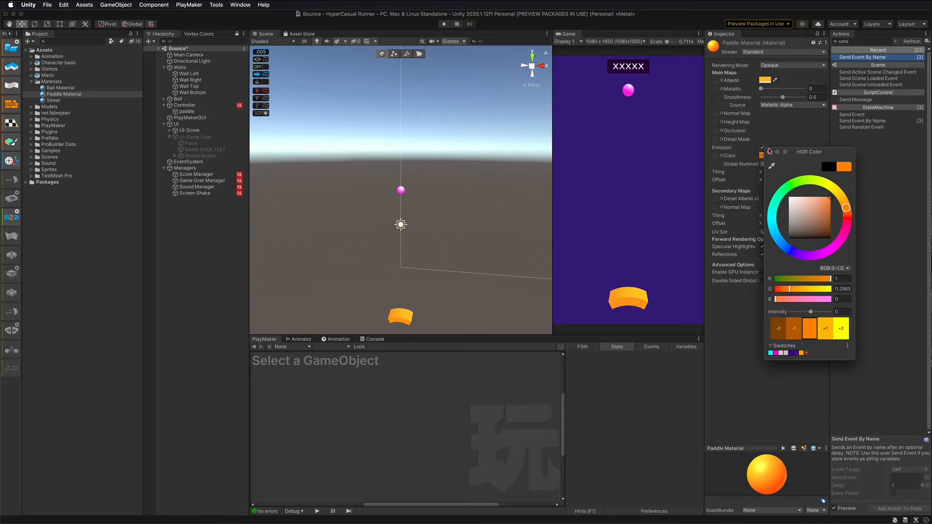
click(769, 152)
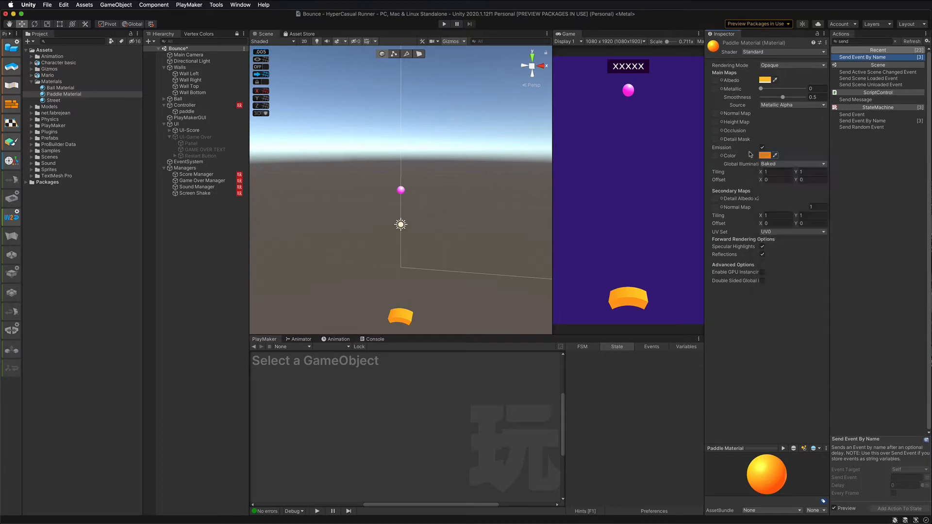
Play-test the game to check the new ball, paddle and background colors, and stop it
click(443, 23)
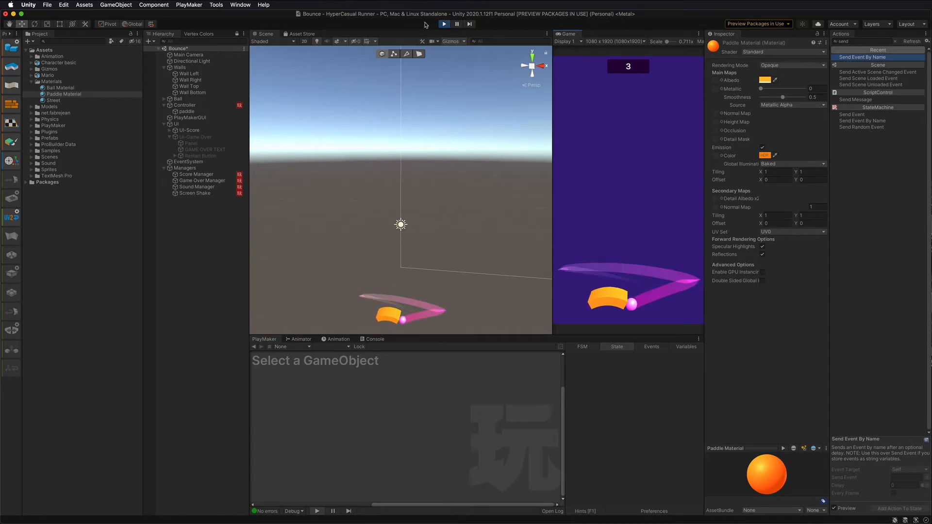
click(443, 24)
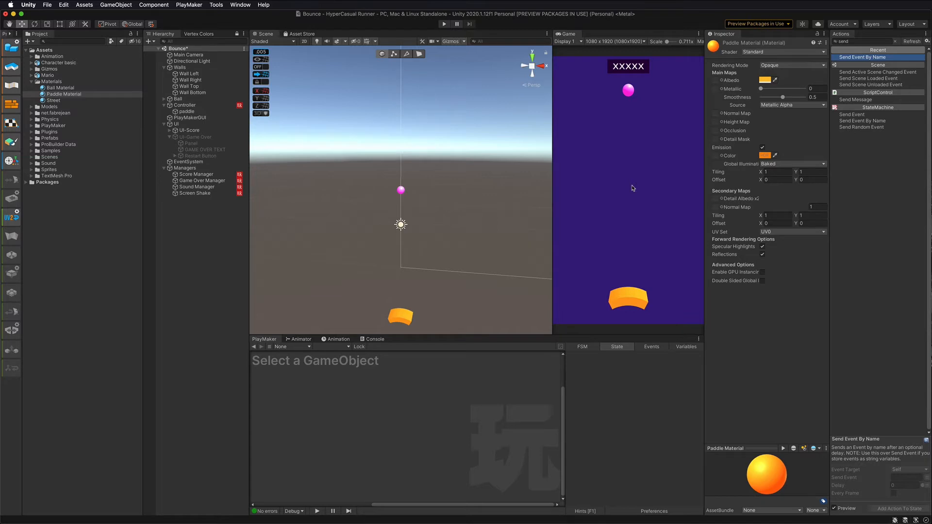
Find the Post Processing package, version 2.3.0, in the Package Manager, install it and close the manager
click(238, 5)
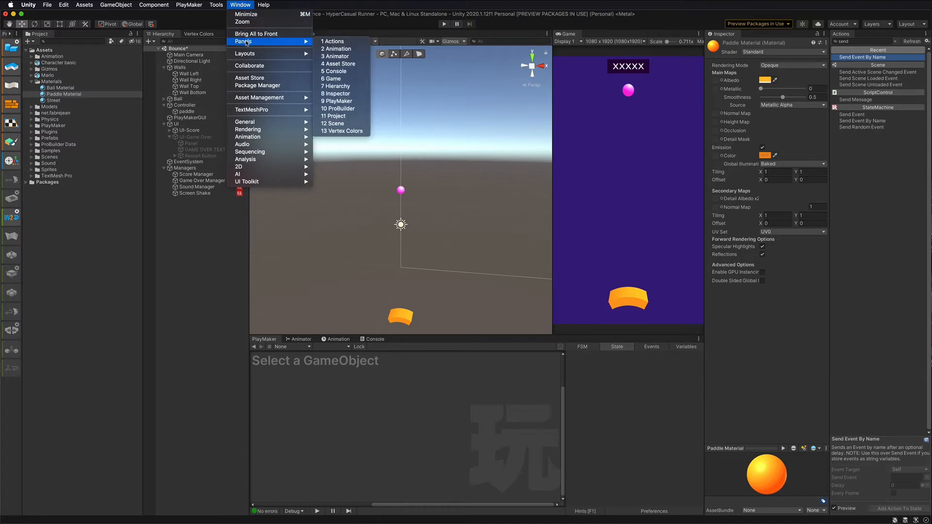
click(246, 85)
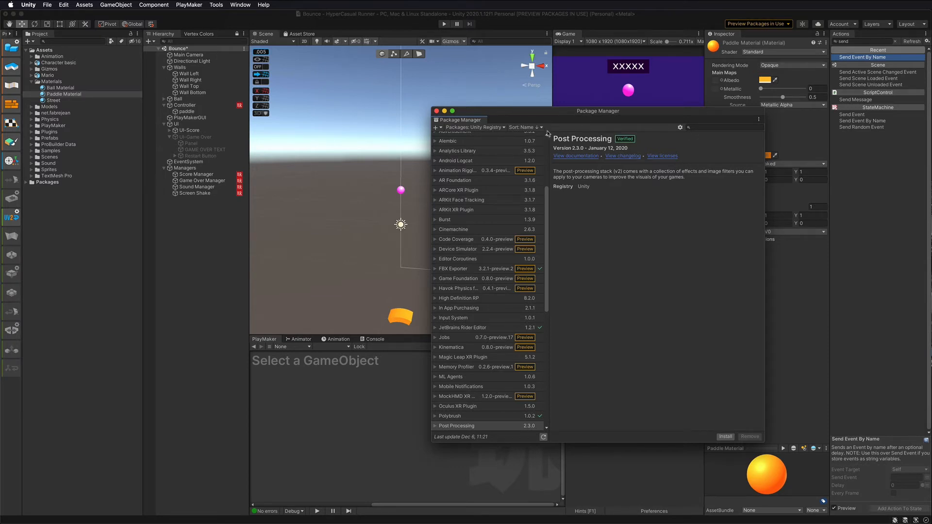
click(705, 127)
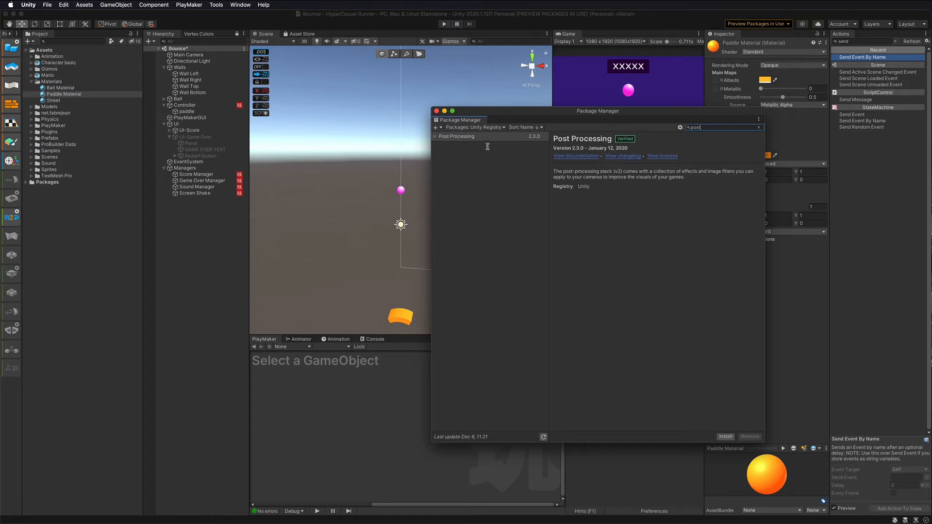
click(725, 436)
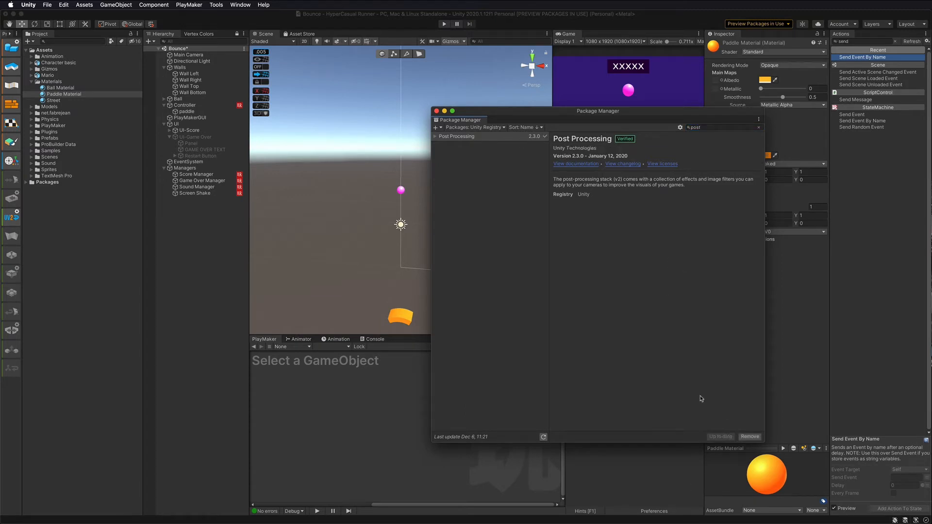
click(436, 111)
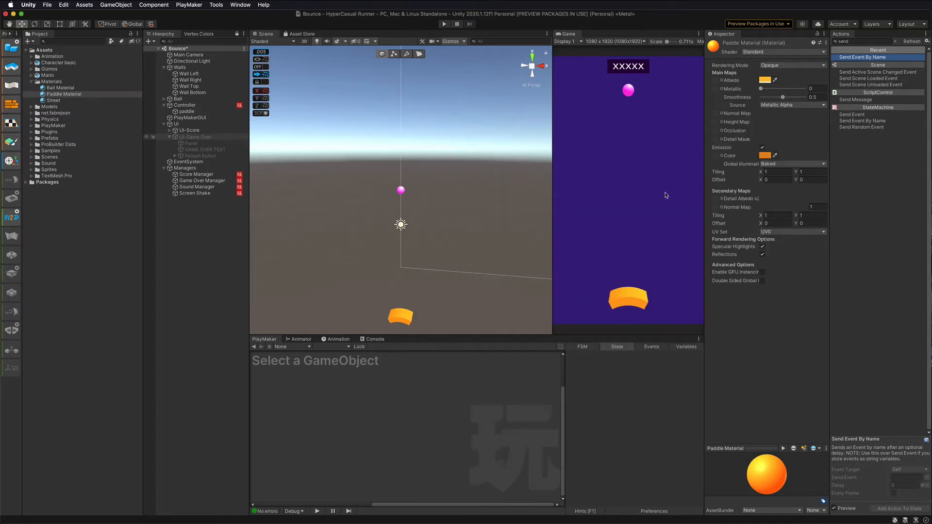
Add a Post-process Layer component to the Main Camera and set its anti-aliasing mode to Fast Approximate Anti-aliasing (FXAA)
click(155, 55)
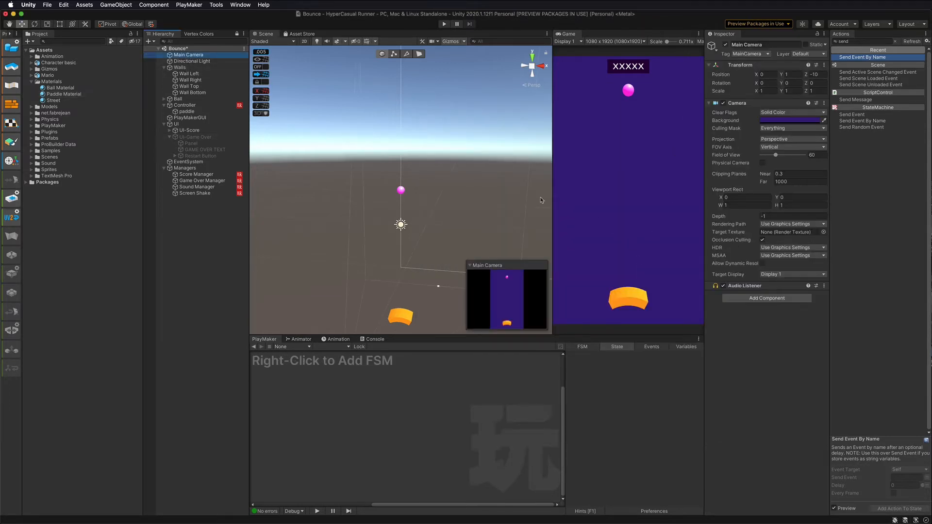
click(747, 300)
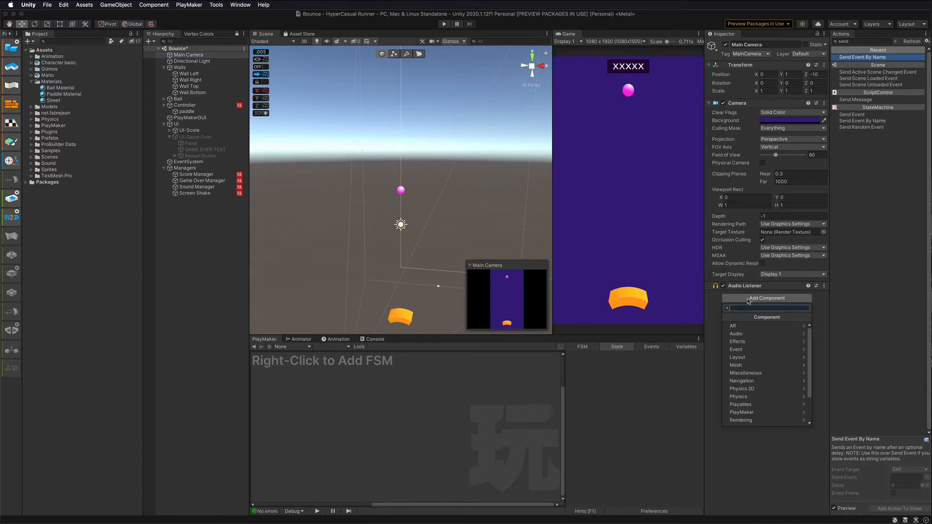
text(pos)
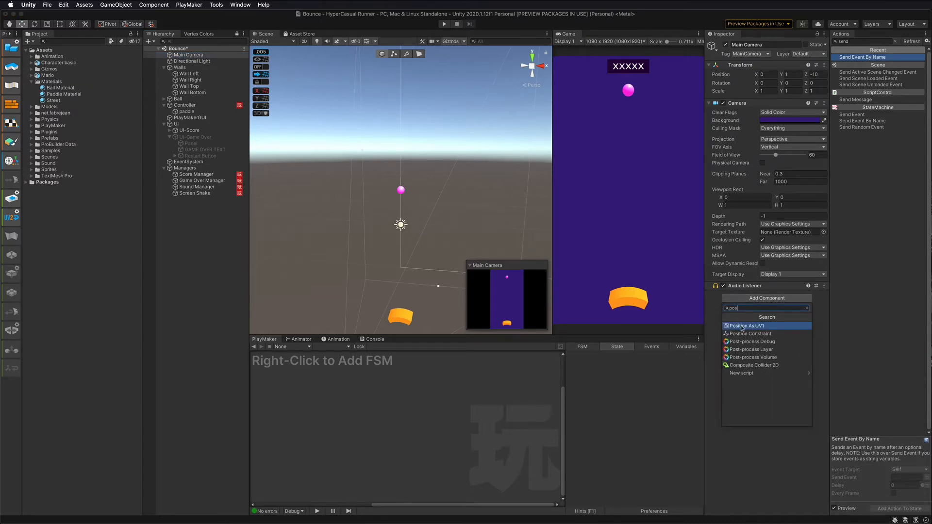
click(748, 349)
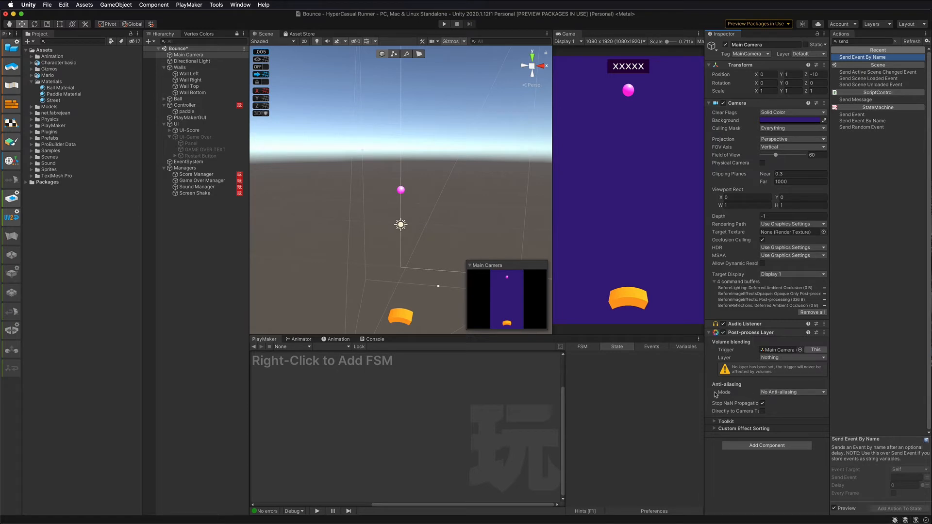
click(774, 392)
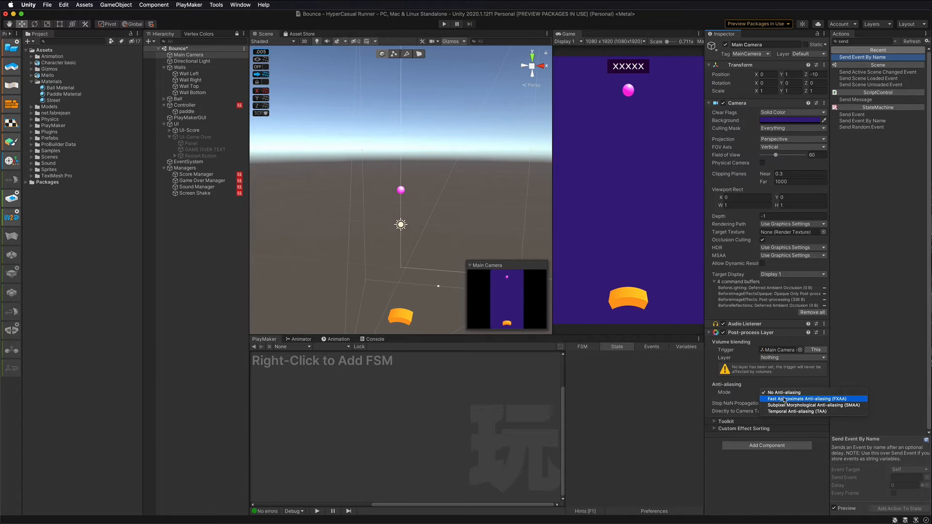
click(783, 399)
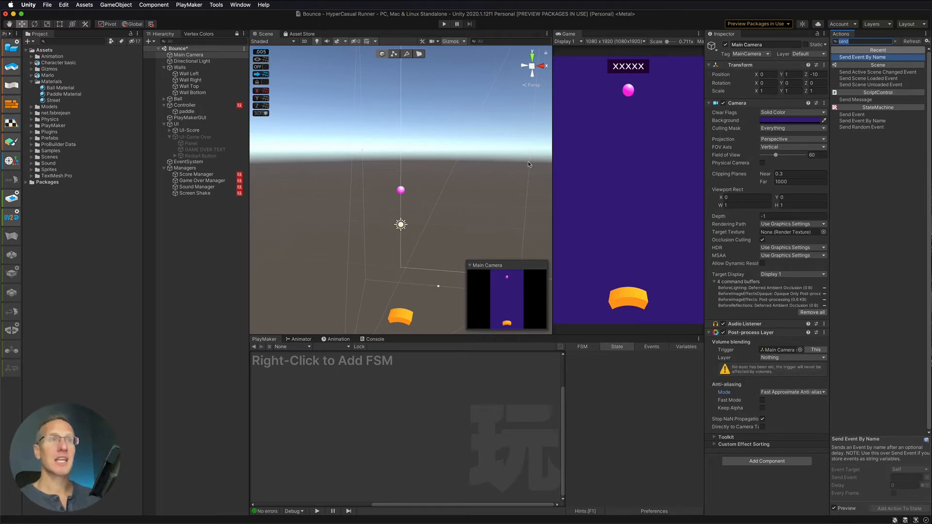
Review the layer choices for the Ball object and keep it on Default
click(184, 99)
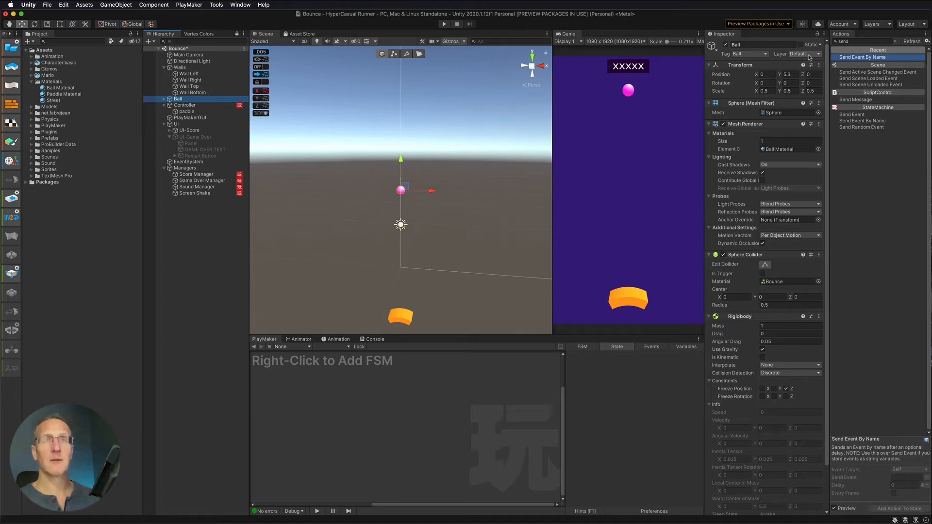
click(798, 54)
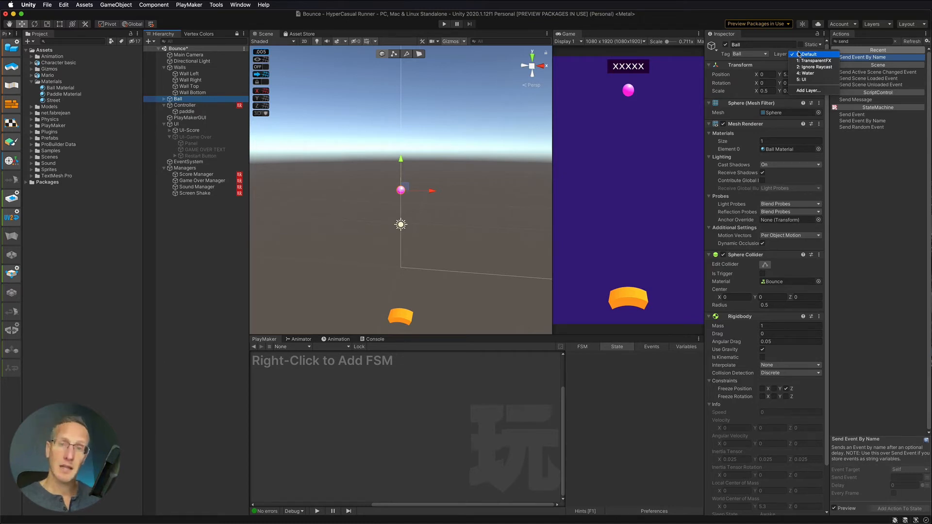
click(801, 55)
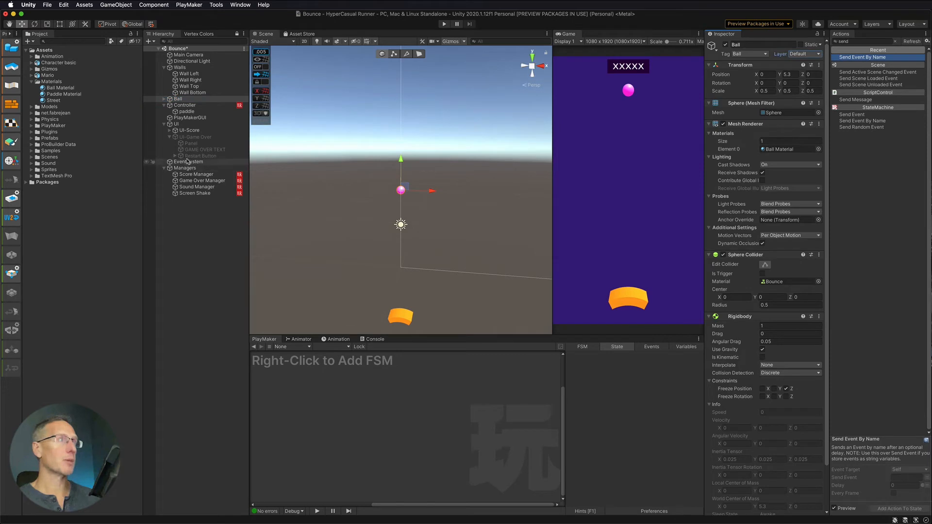
Set the volume blending layer of the Main Camera's Post-process Layer to Everything
click(183, 55)
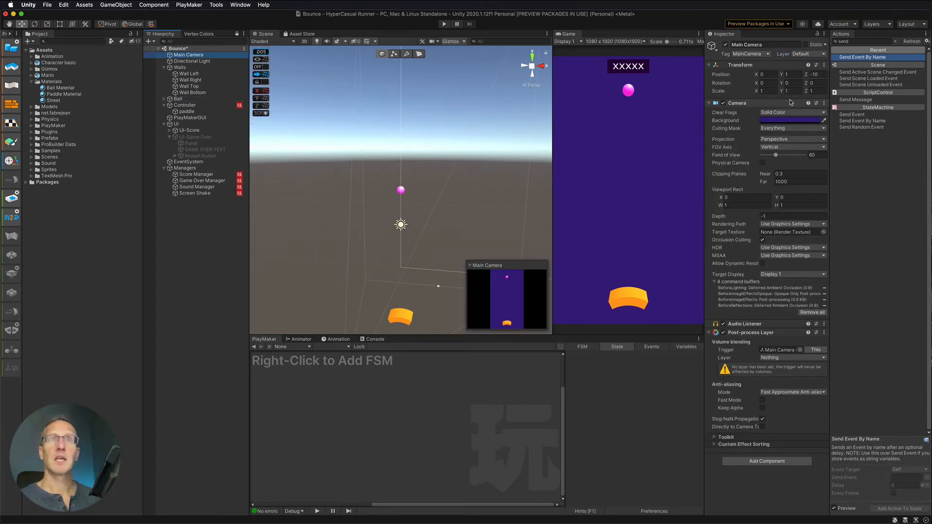
click(781, 358)
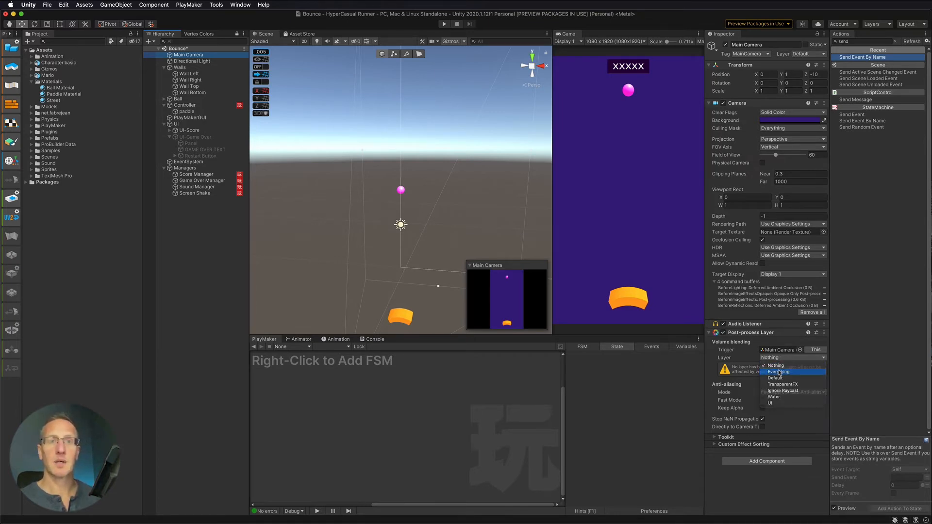
click(778, 372)
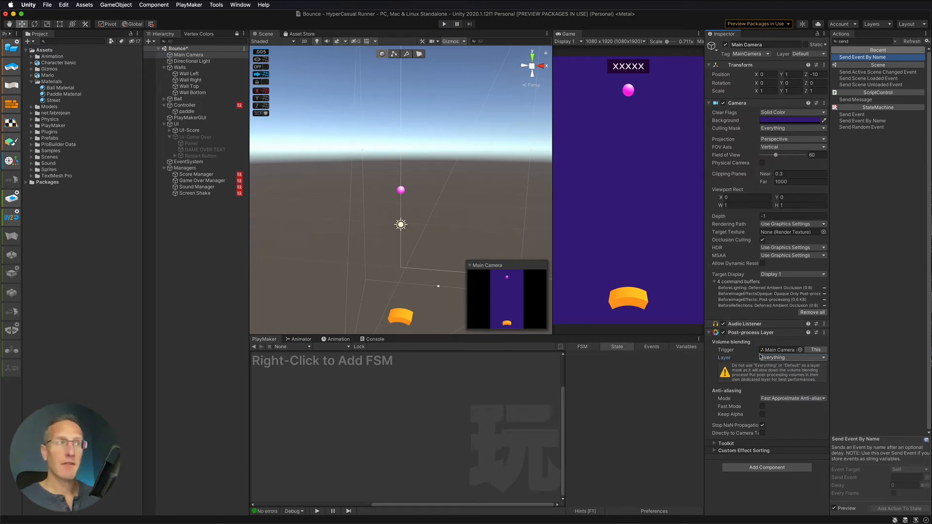
Collapse the Managers group and create an empty object named Post Processing in the scene
click(164, 167)
right_click(166, 200)
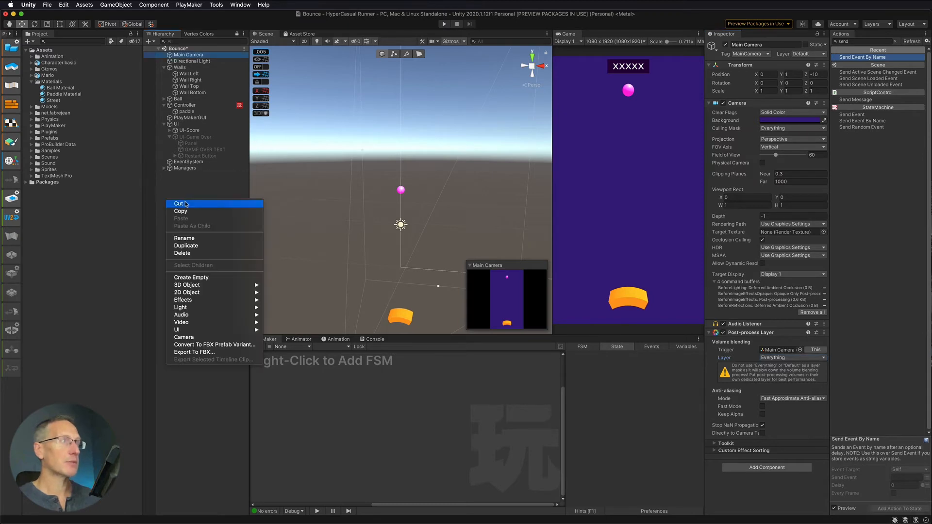
click(191, 277)
text(Po)
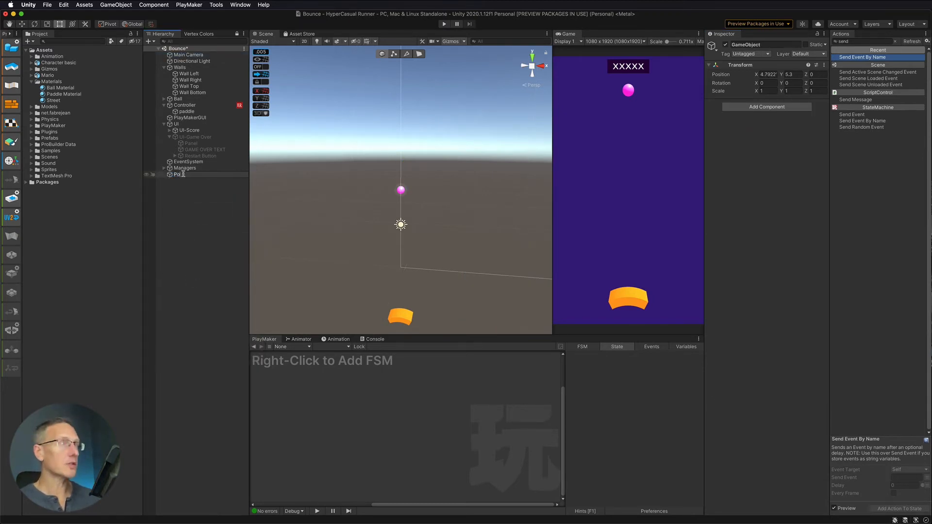
text(st Processing)
key(Return)
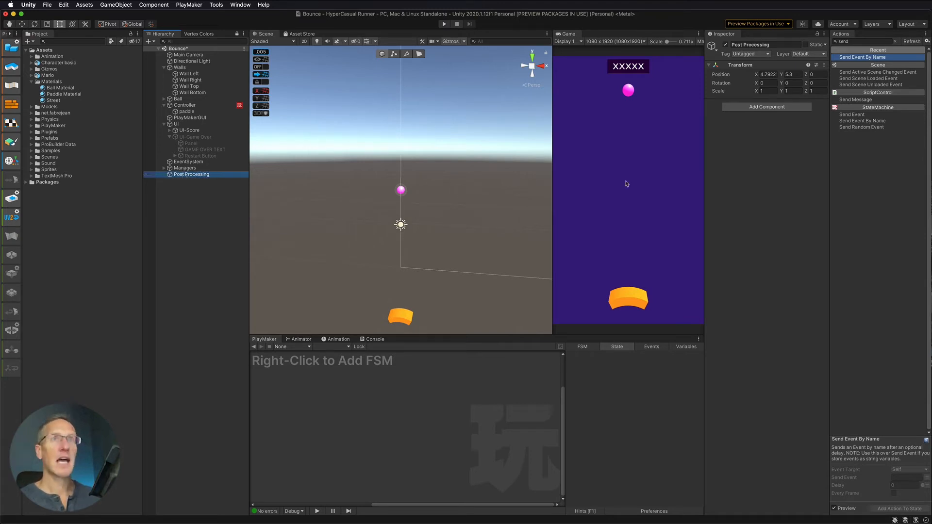
Add a Post-process Volume component to the Post Processing object, create a new profile for it and make it global
click(766, 107)
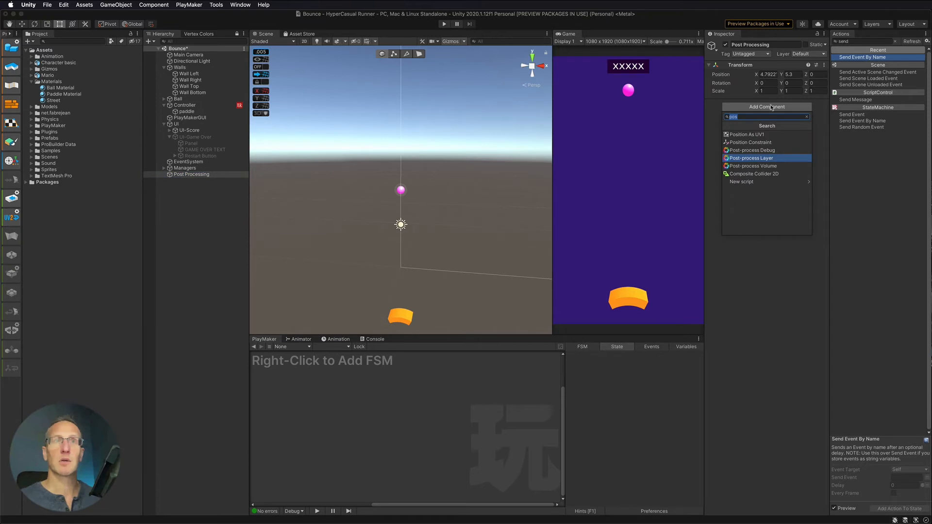
click(762, 167)
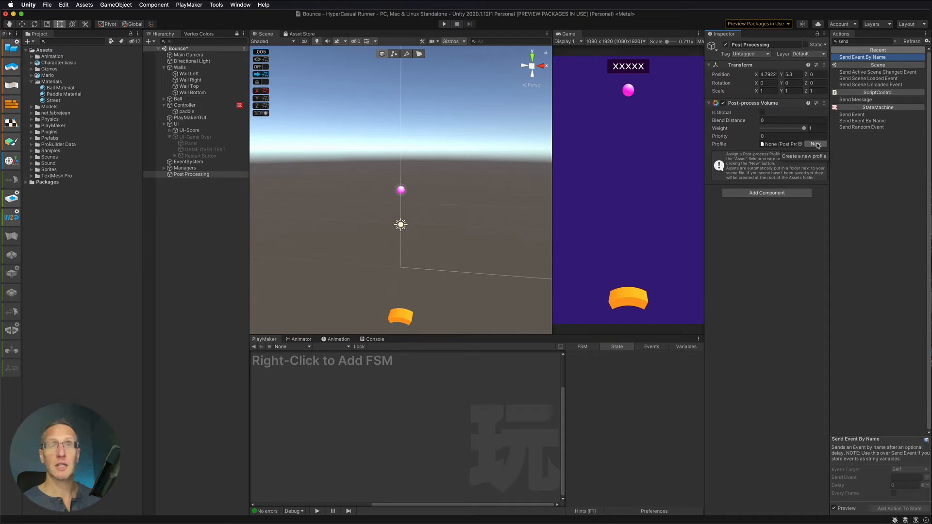
click(815, 145)
click(761, 112)
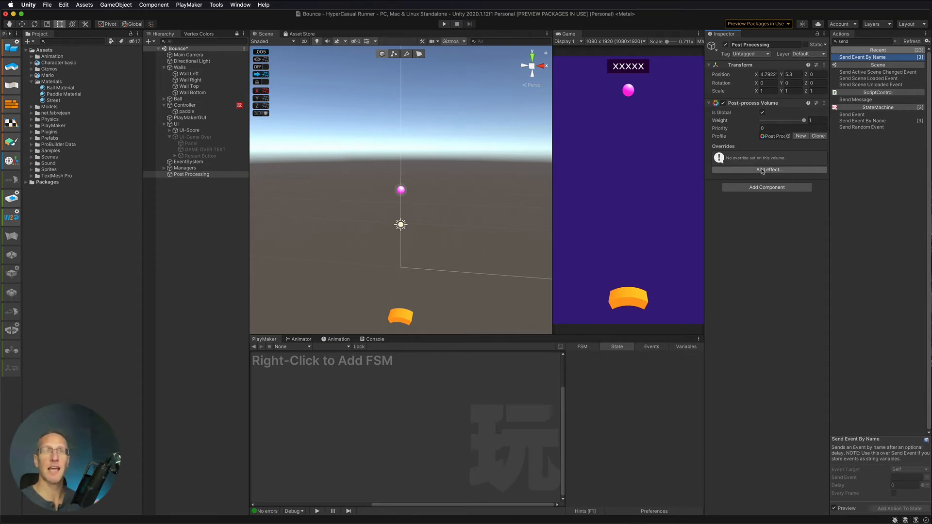
Add a Bloom effect to the volume with intensity 5.35 and threshold 1.21, and collapse its settings
click(764, 171)
mouse_move(783, 177)
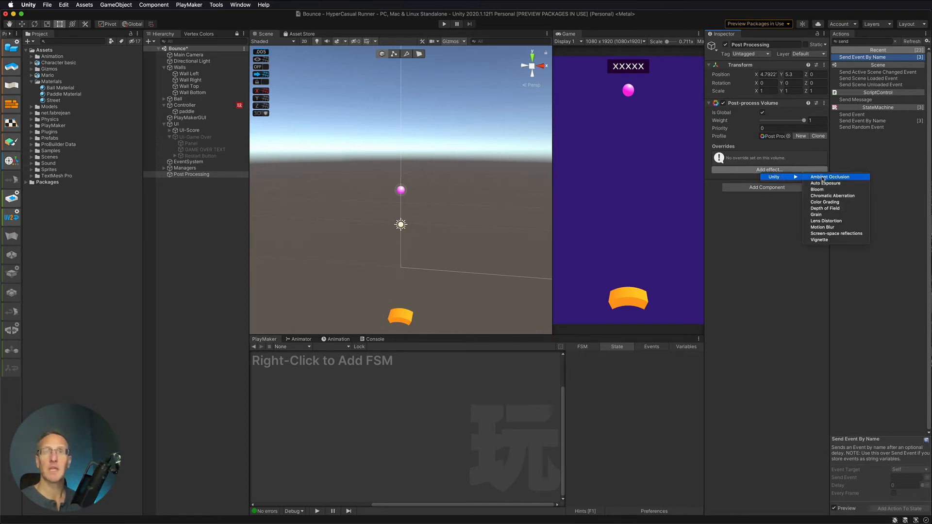
click(824, 190)
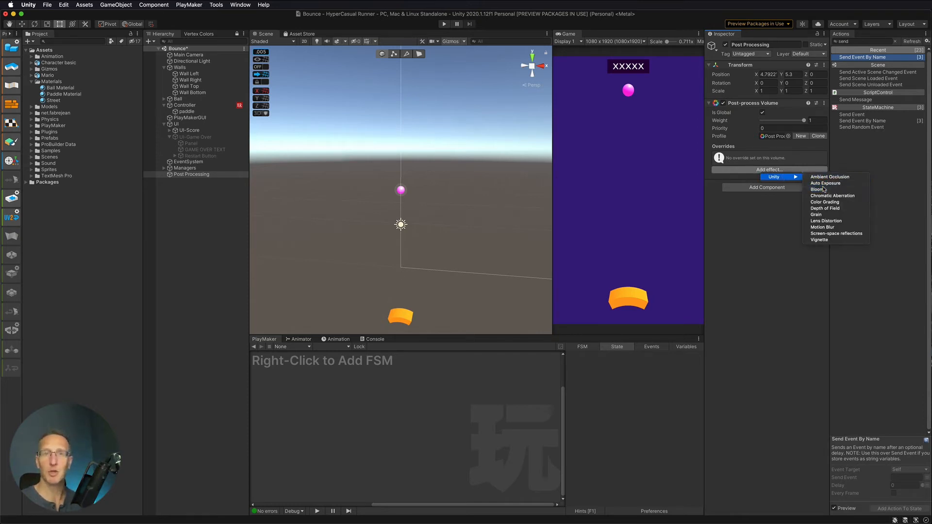
click(714, 179)
drag(720, 179, 768, 184)
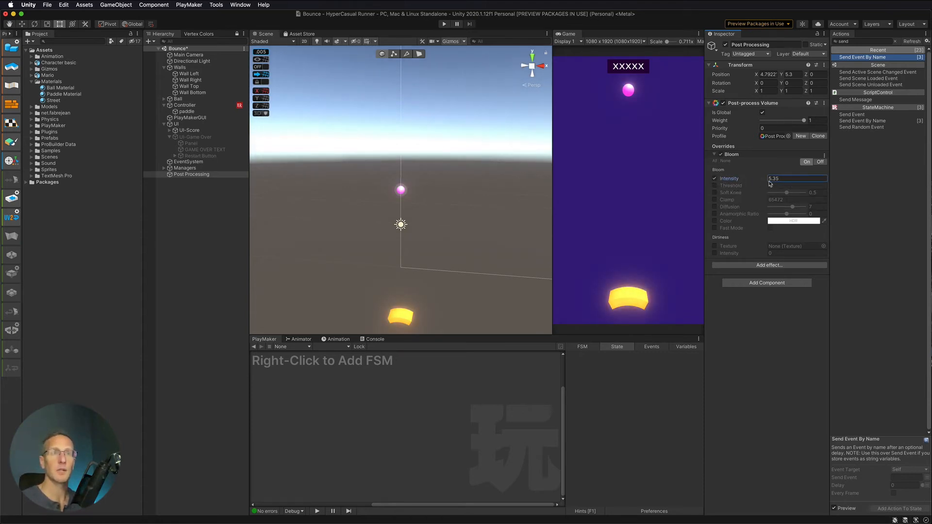
click(714, 186)
drag(728, 186, 733, 187)
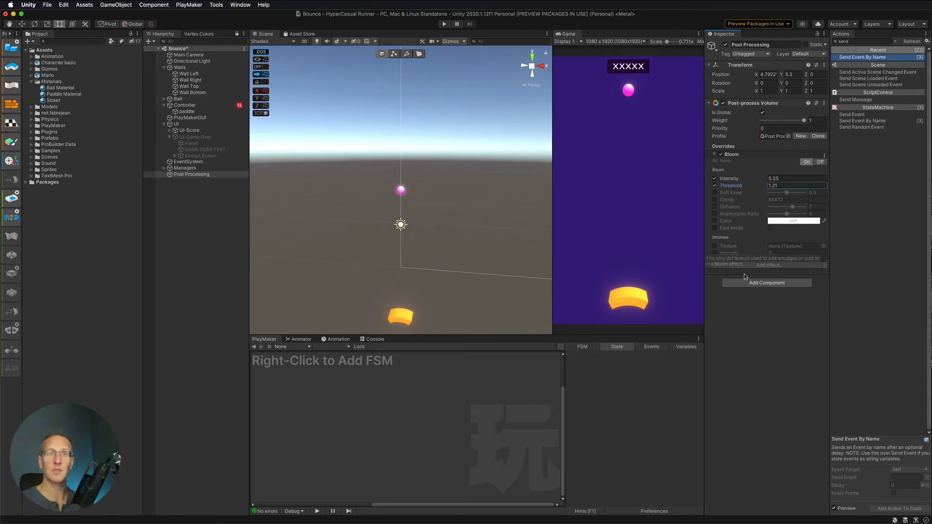
click(714, 154)
Add a Lens Distortion effect to the volume and set its intensity to -30
click(752, 165)
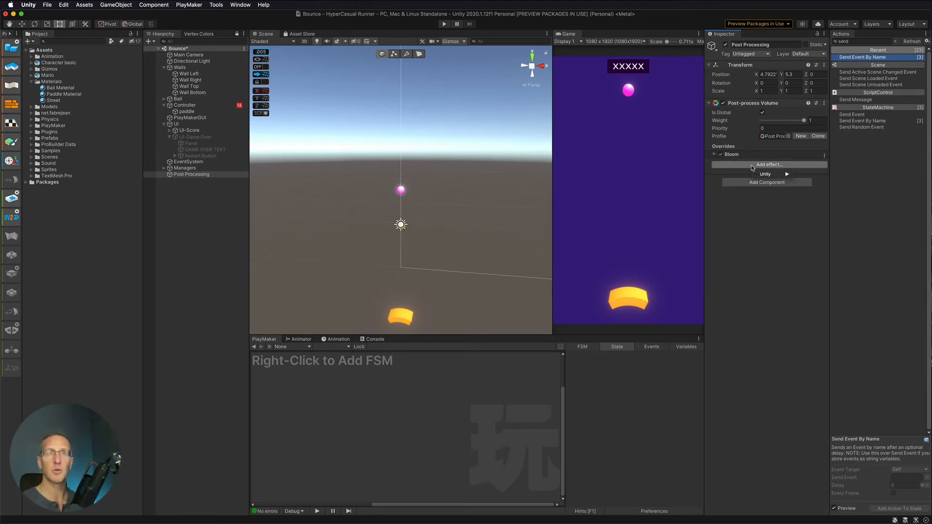
mouse_move(766, 174)
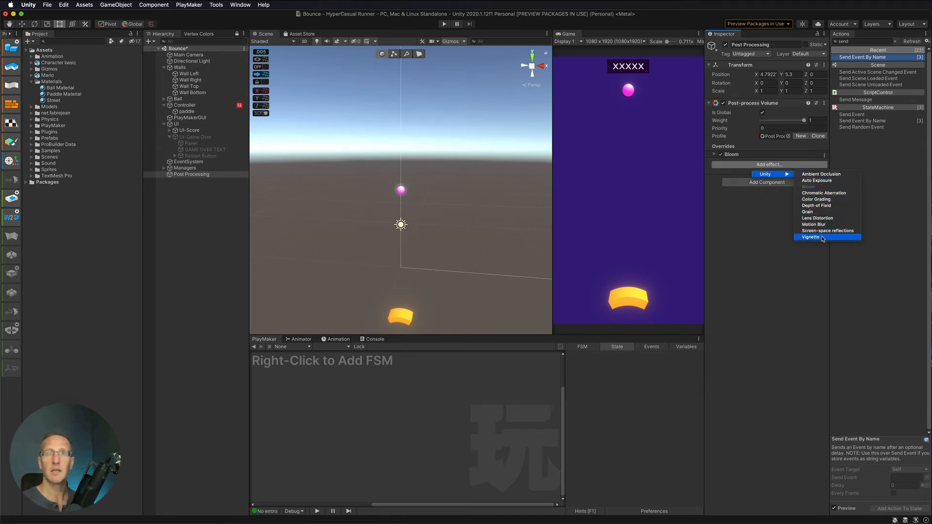
click(813, 218)
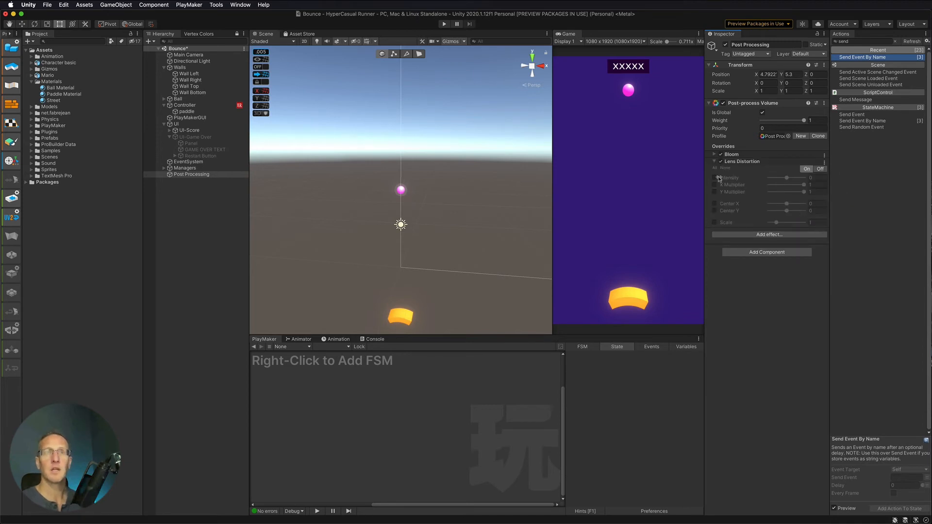
click(714, 178)
mouse_move(787, 178)
mouse_down()
mouse_move(803, 179)
mouse_move(757, 174)
mouse_move(781, 179)
mouse_up()
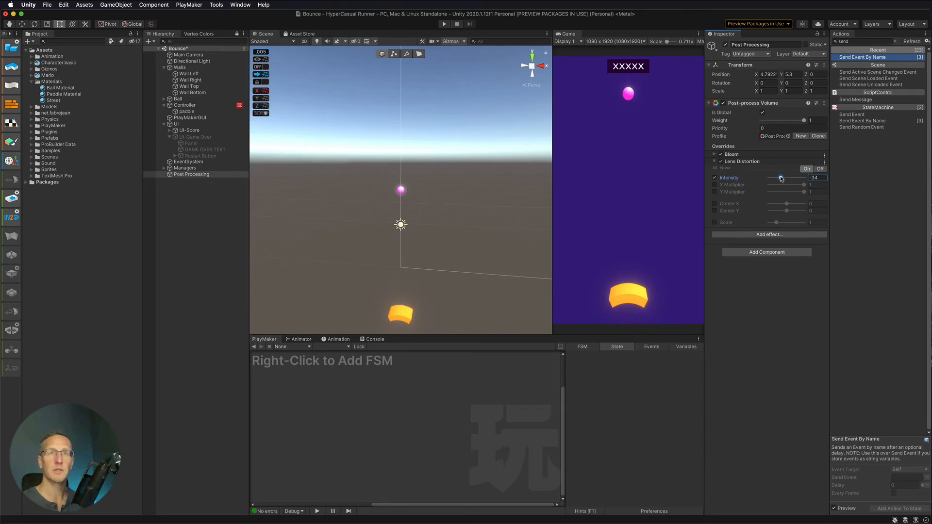
drag(781, 179, 781, 178)
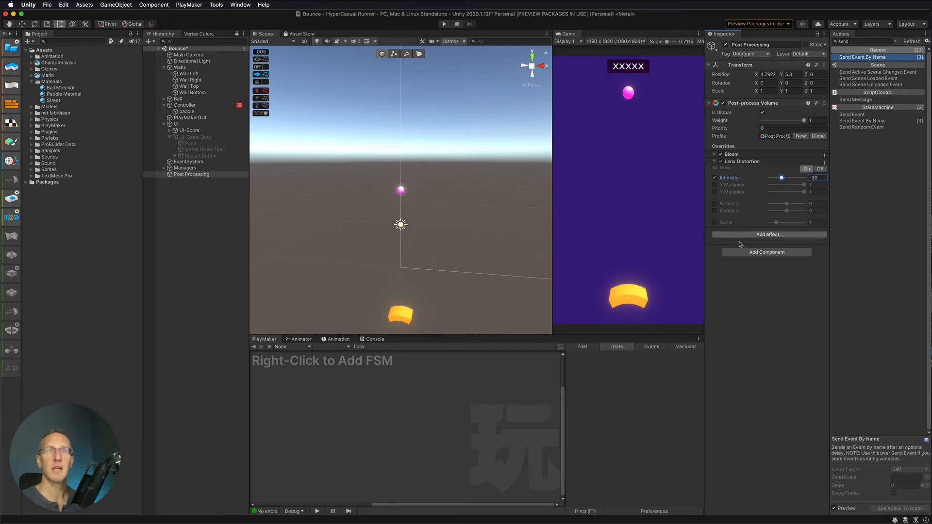
Add a Vignette effect to the volume and set its intensity to 0.5
click(754, 236)
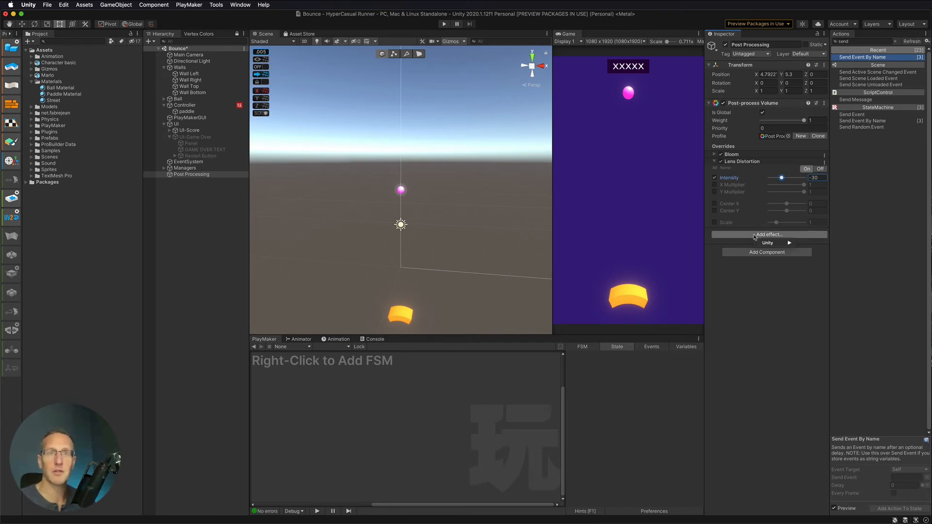
mouse_move(771, 243)
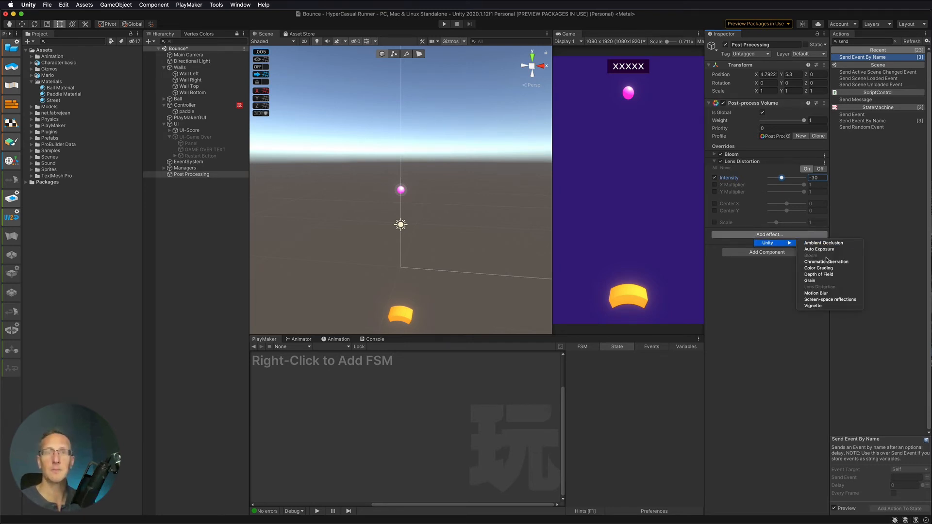
click(808, 306)
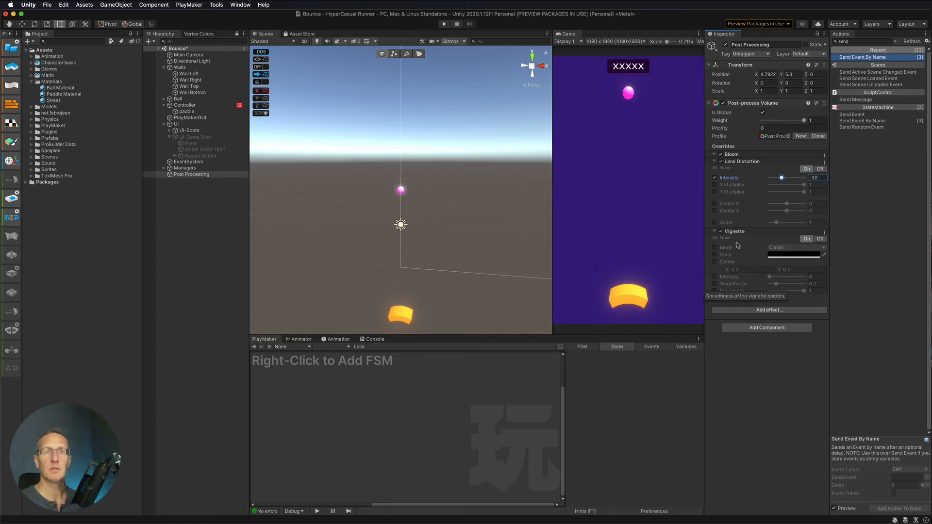
click(714, 276)
drag(769, 278, 786, 277)
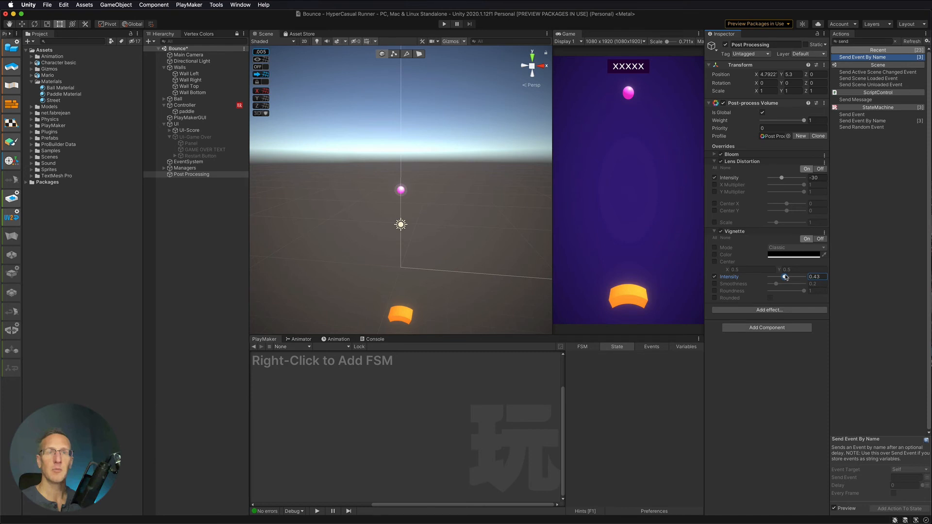
drag(785, 277, 787, 277)
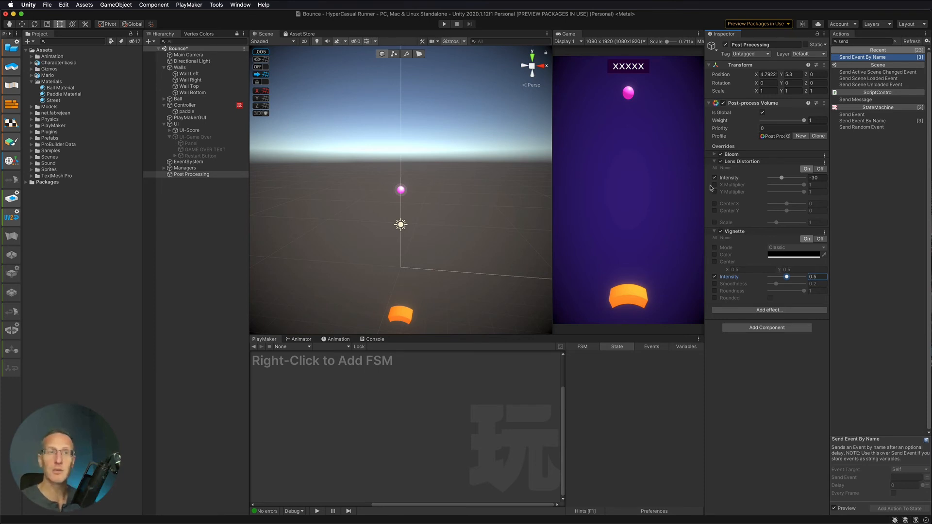
Play-test the game to check the bloom, lens distortion and vignette effects, and stop it
click(444, 24)
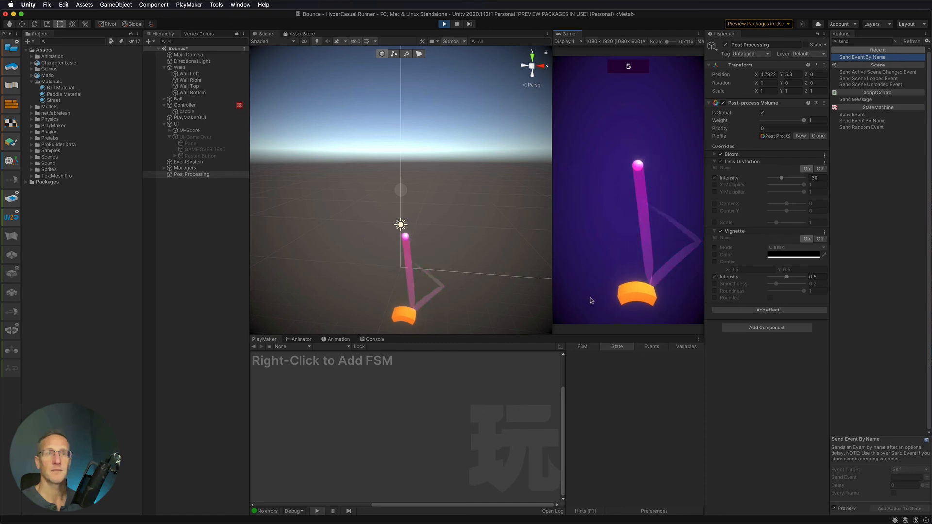
key(super+p)
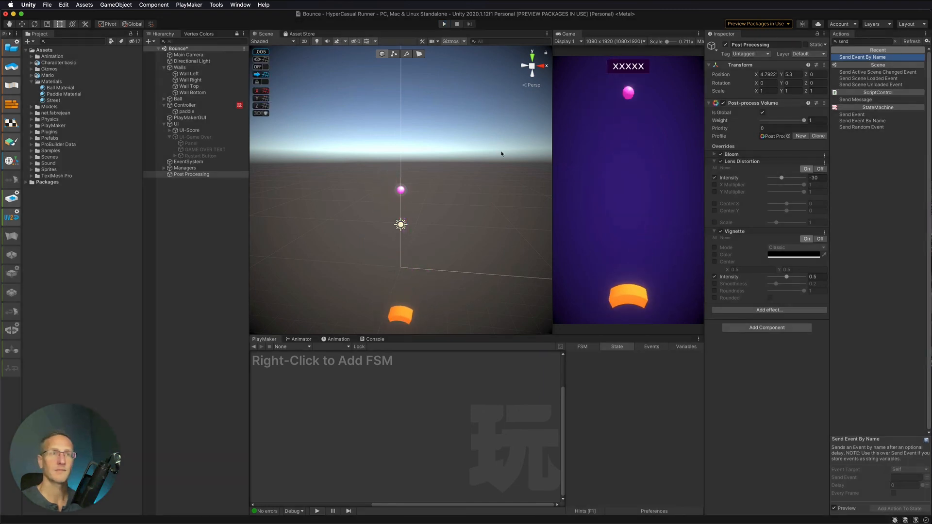